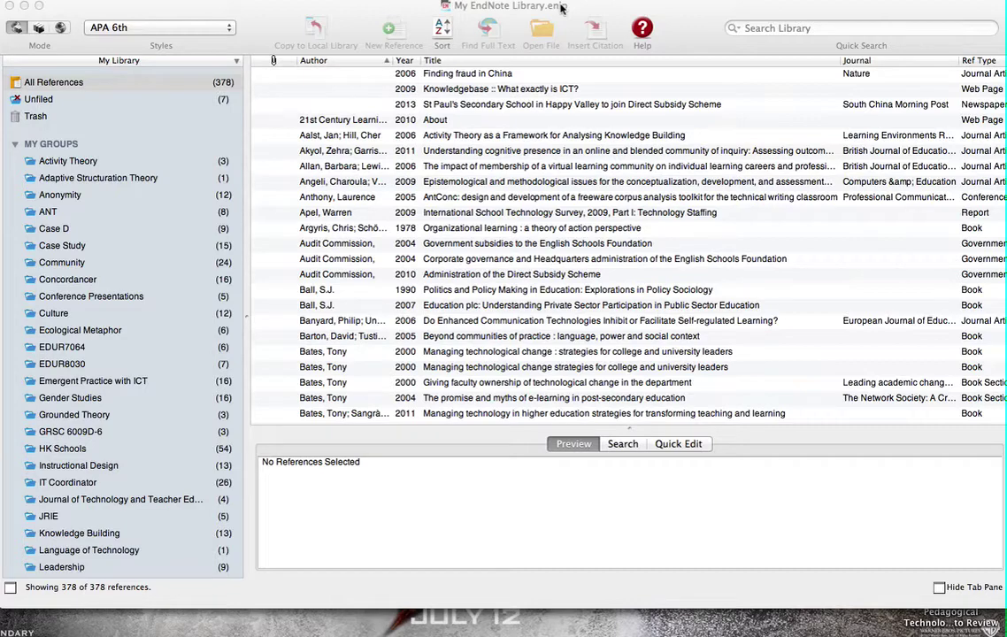
Show the references in the Case Study and Qualitative Research group.
{"action": "left_click_drag", "start_coordinate": [561, 8], "coordinate": [559, 22]}
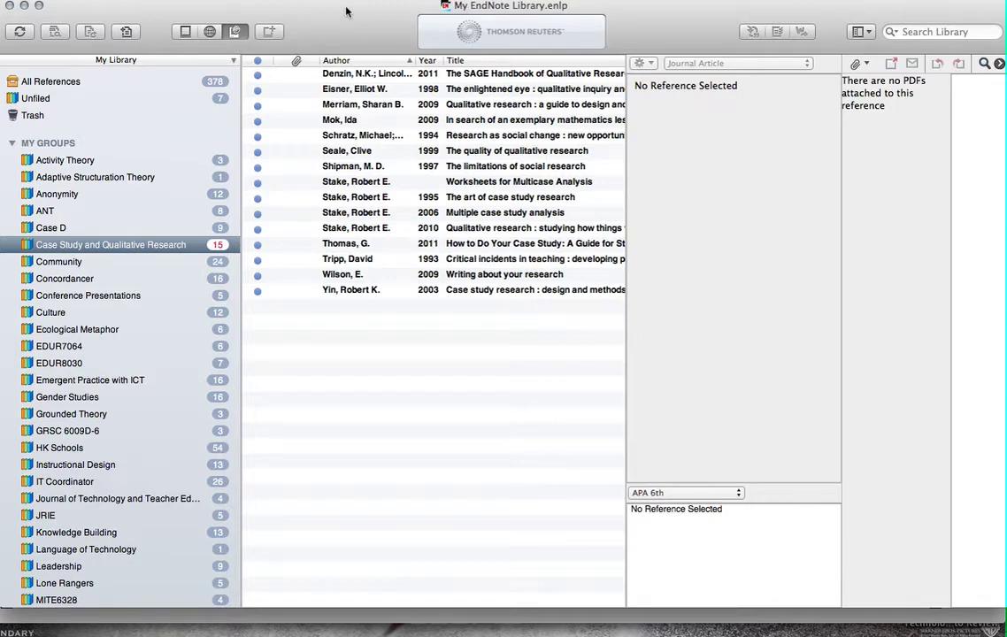
{"action": "mouse_move", "coordinate": [346, 11]}
{"action": "left_mouse_down"}
{"action": "mouse_move", "coordinate": [354, 17]}
{"action": "mouse_move", "coordinate": [346, 14]}
{"action": "left_mouse_up"}
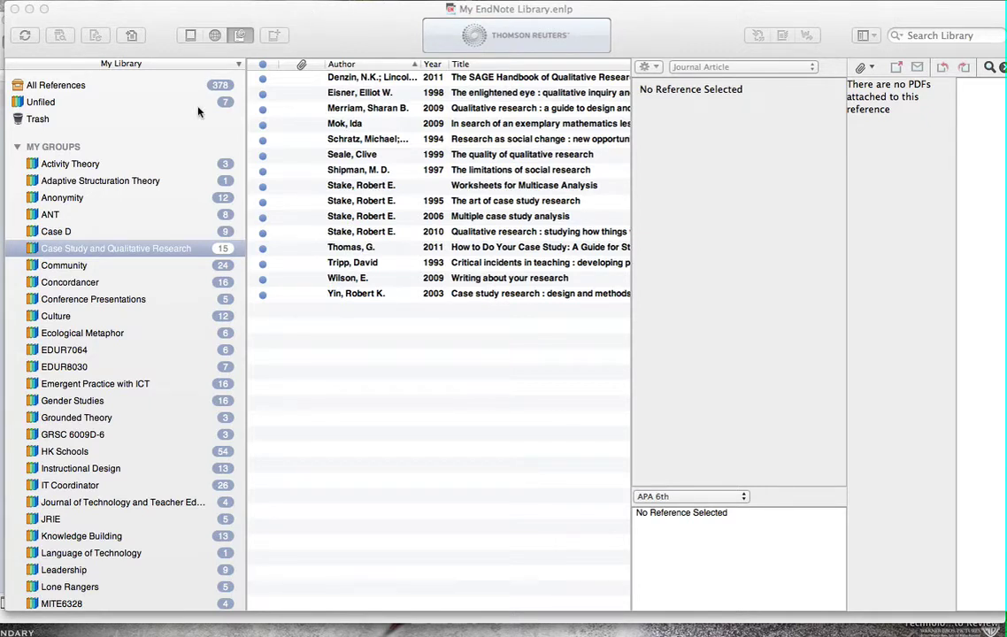
{"action": "left_click", "coordinate": [82, 254]}
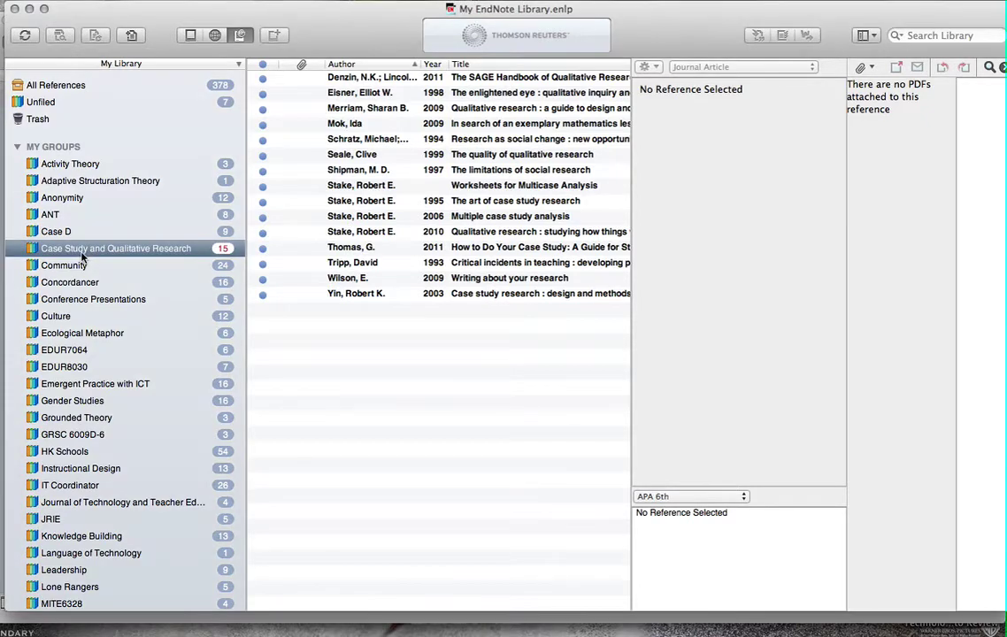
{"action": "left_click", "coordinate": [76, 264]}
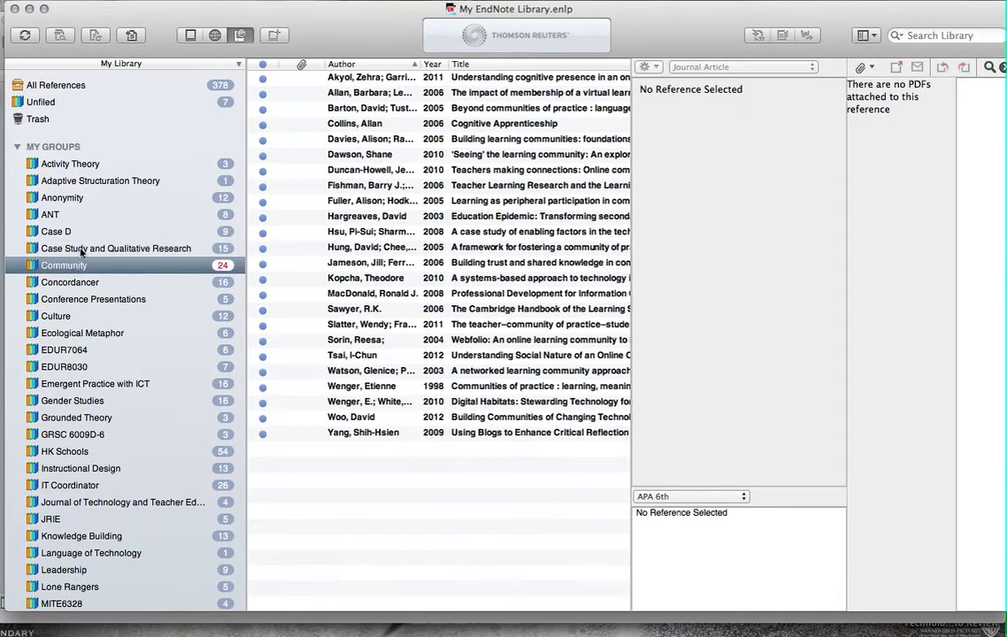
{"action": "left_click", "coordinate": [81, 250]}
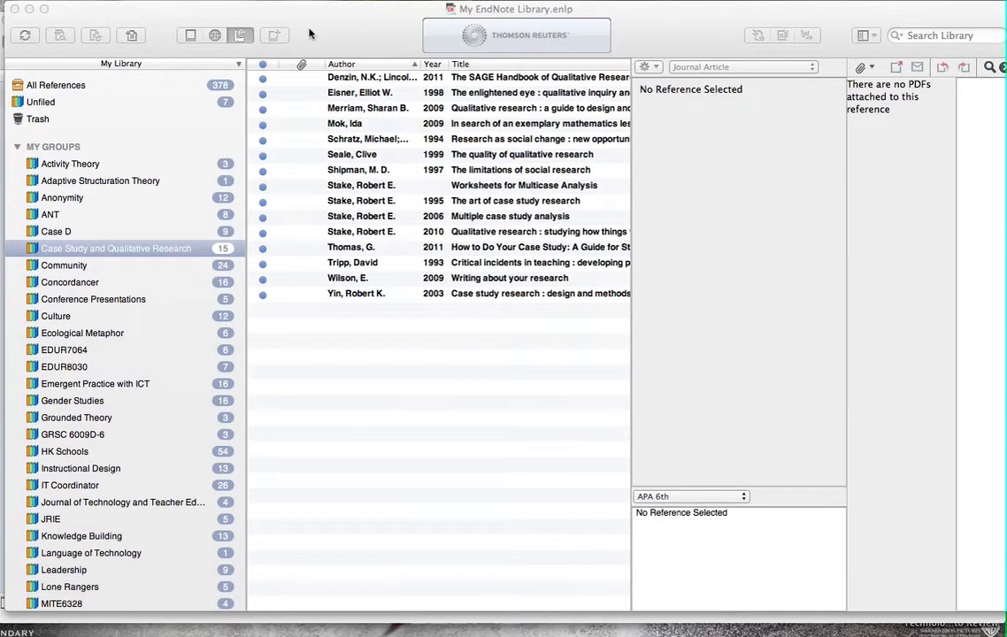
Start a new reference and set its reference type to Book.
{"action": "left_click", "coordinate": [113, 7]}
{"action": "left_click", "coordinate": [146, 0]}
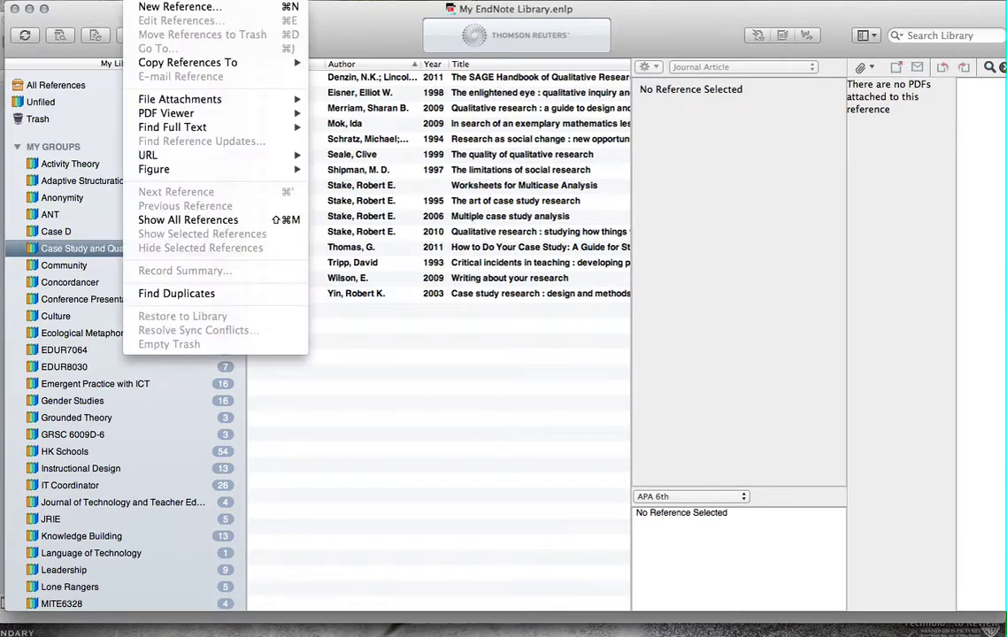
{"action": "left_click", "coordinate": [161, 11]}
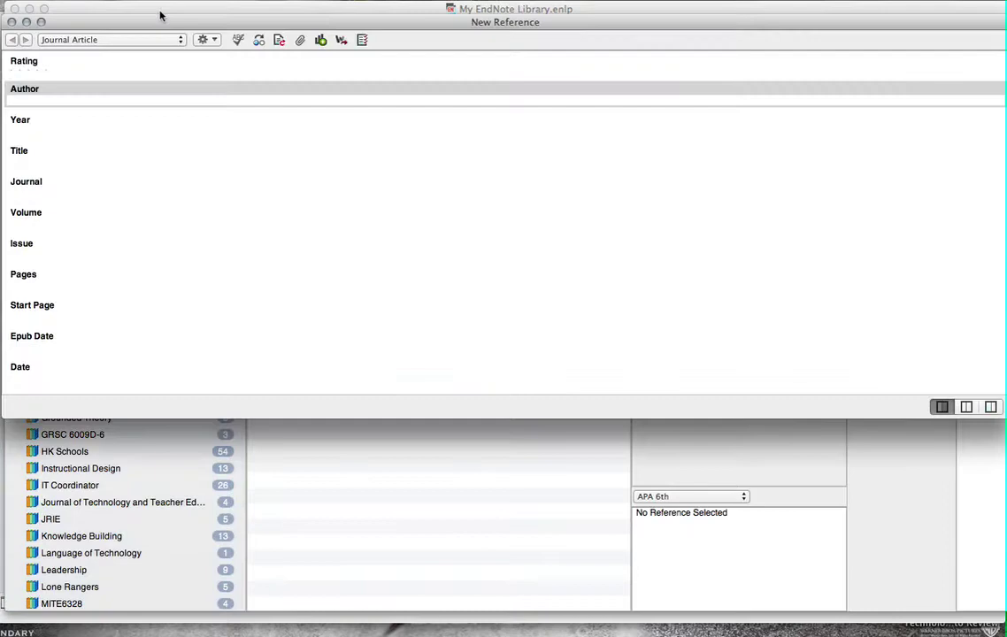
{"action": "left_click_drag", "start_coordinate": [180, 31], "coordinate": [215, 115]}
{"action": "left_click", "coordinate": [215, 124]}
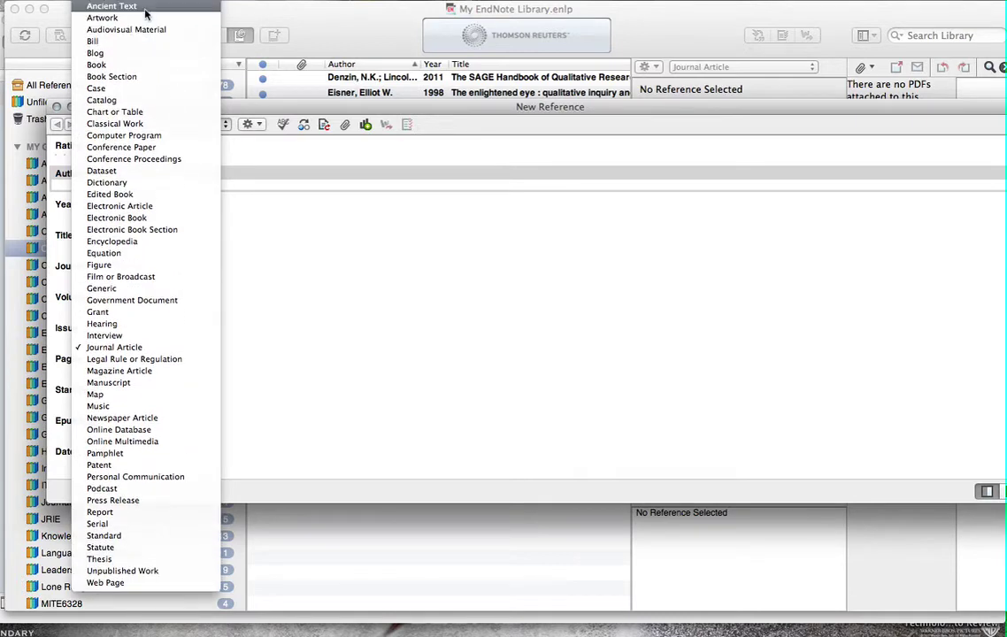
{"action": "left_click", "coordinate": [144, 66]}
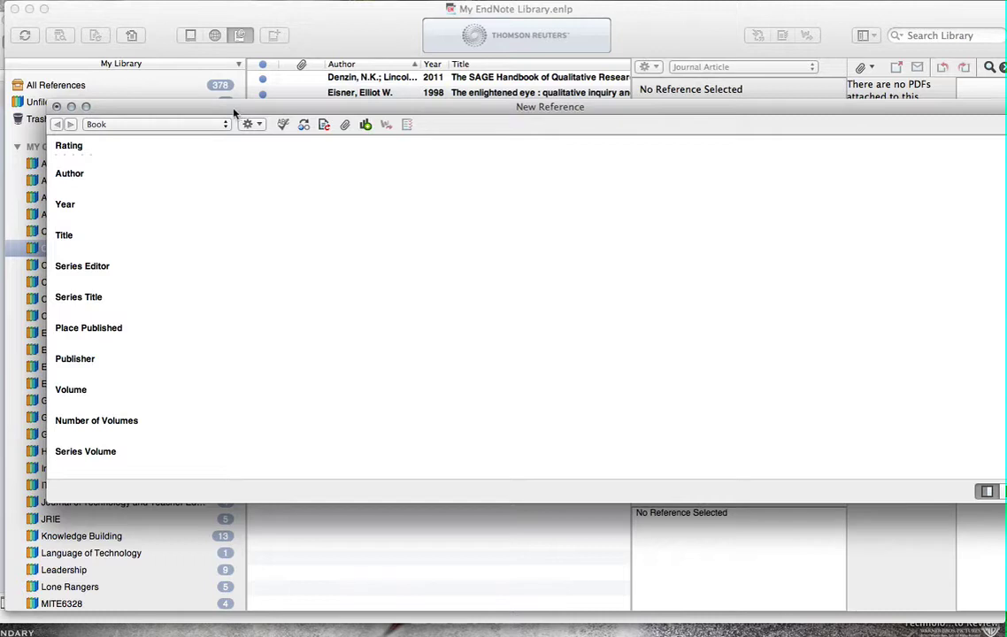
{"action": "left_click", "coordinate": [259, 125]}
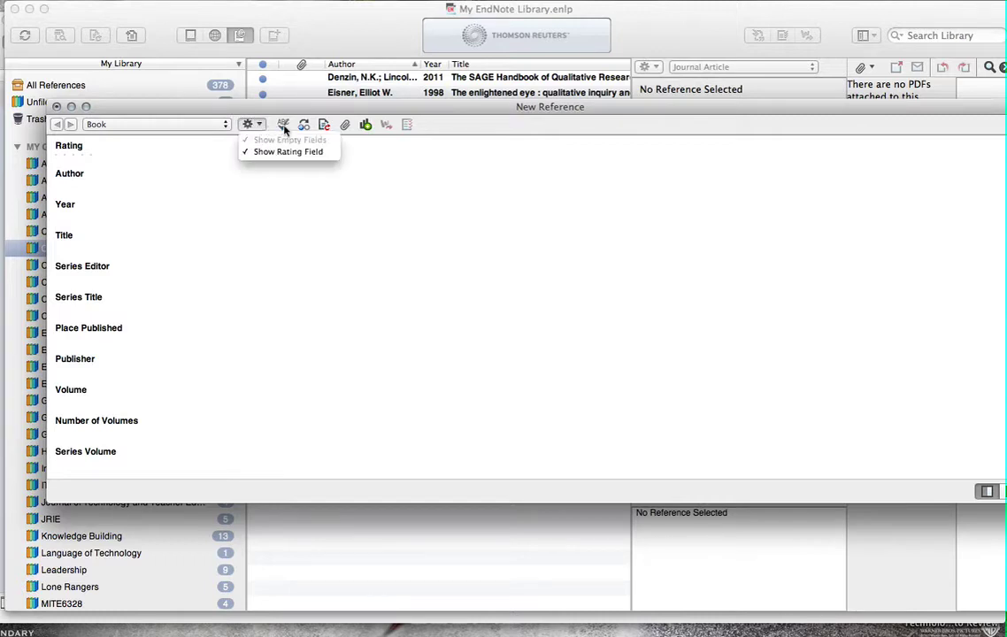
{"action": "left_click", "coordinate": [339, 186]}
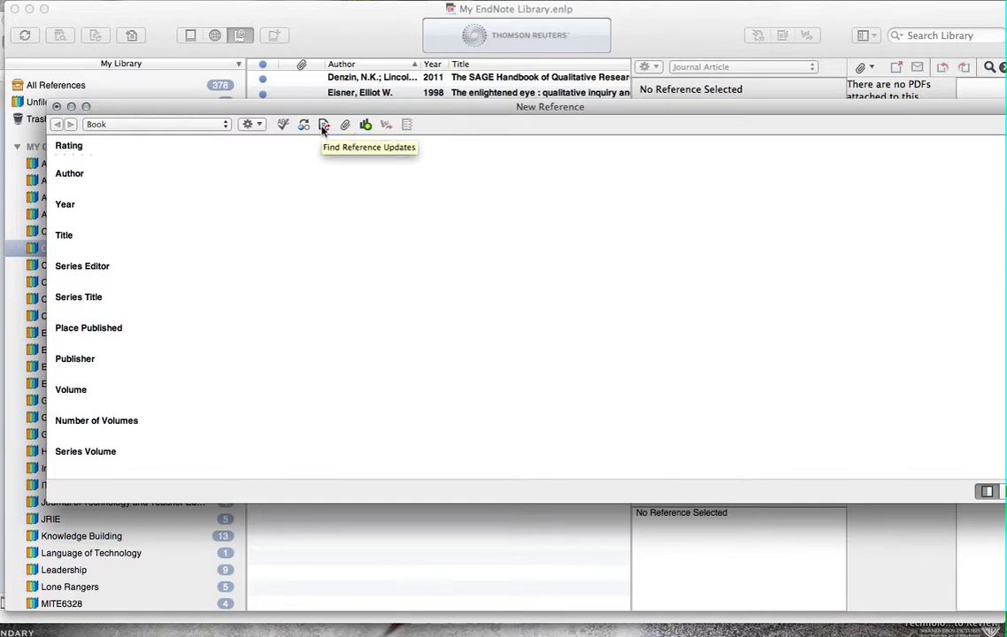
{"action": "left_click", "coordinate": [260, 125]}
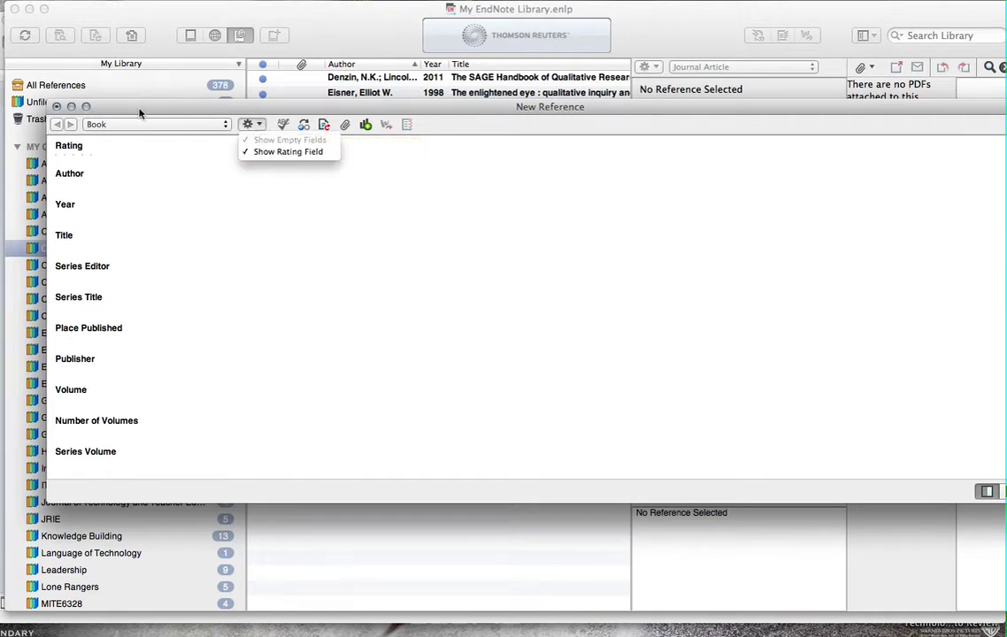
{"action": "left_click", "coordinate": [57, 107]}
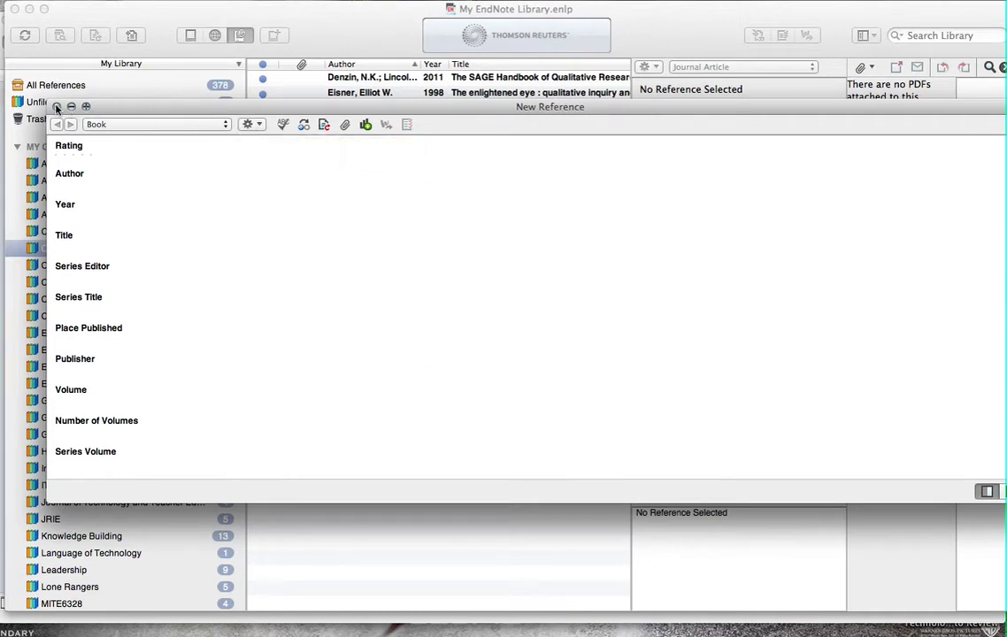
Try the new reference's window layouts, settle on the split view with the PDF panel, and reveal the PDF search bar.
{"action": "left_click_drag", "start_coordinate": [135, 107], "coordinate": [43, 110]}
{"action": "left_click", "coordinate": [918, 490]}
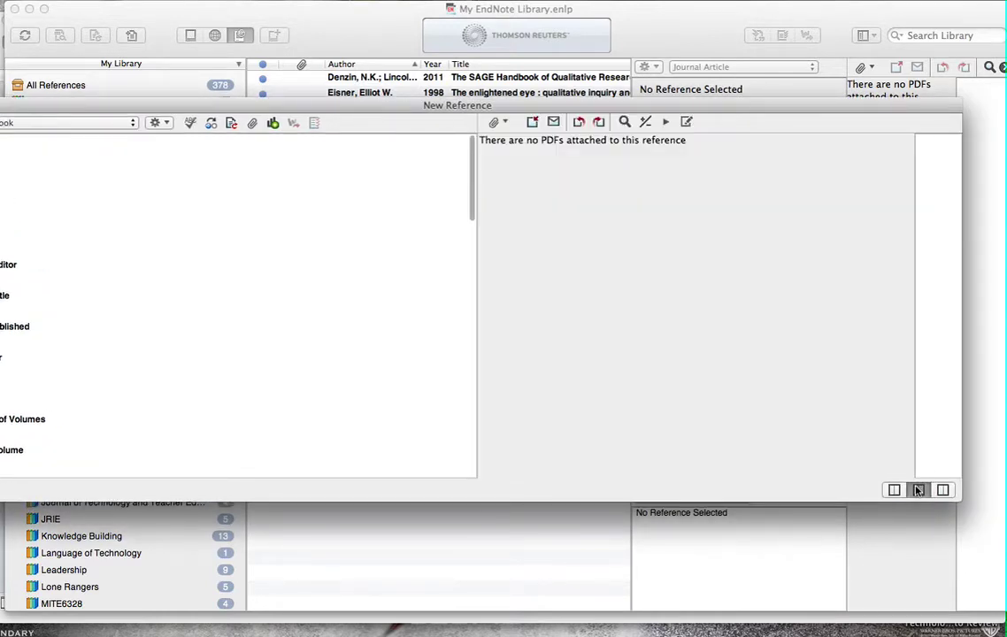
{"action": "left_click", "coordinate": [942, 489]}
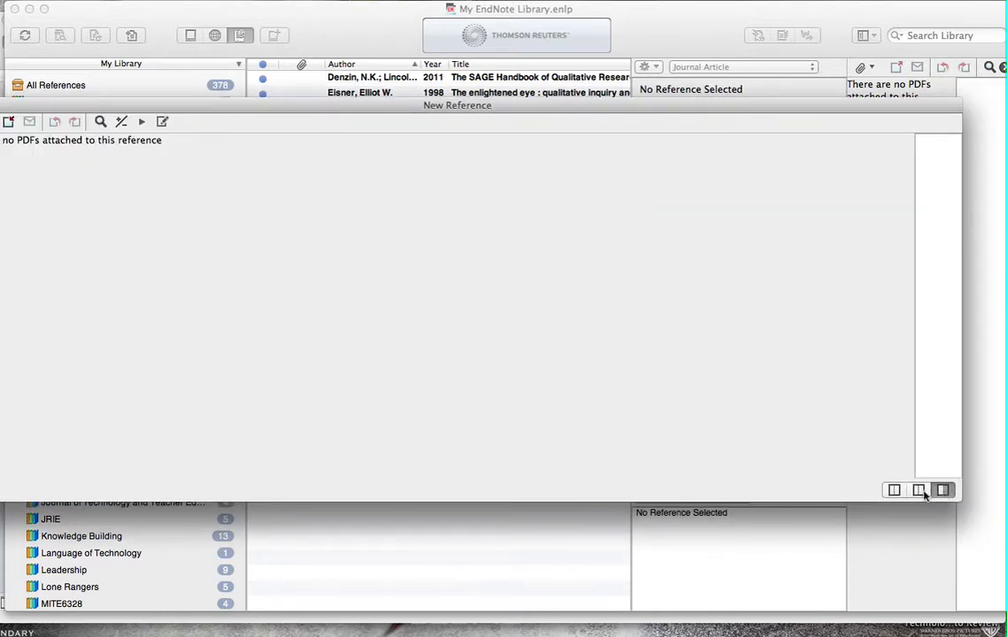
{"action": "left_click", "coordinate": [920, 489]}
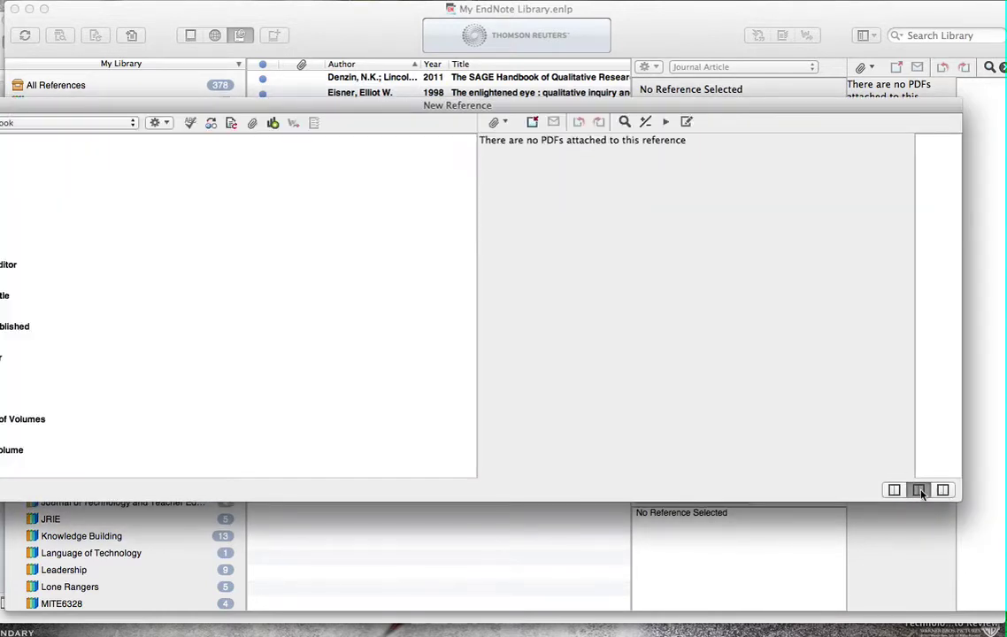
{"action": "left_click", "coordinate": [504, 123]}
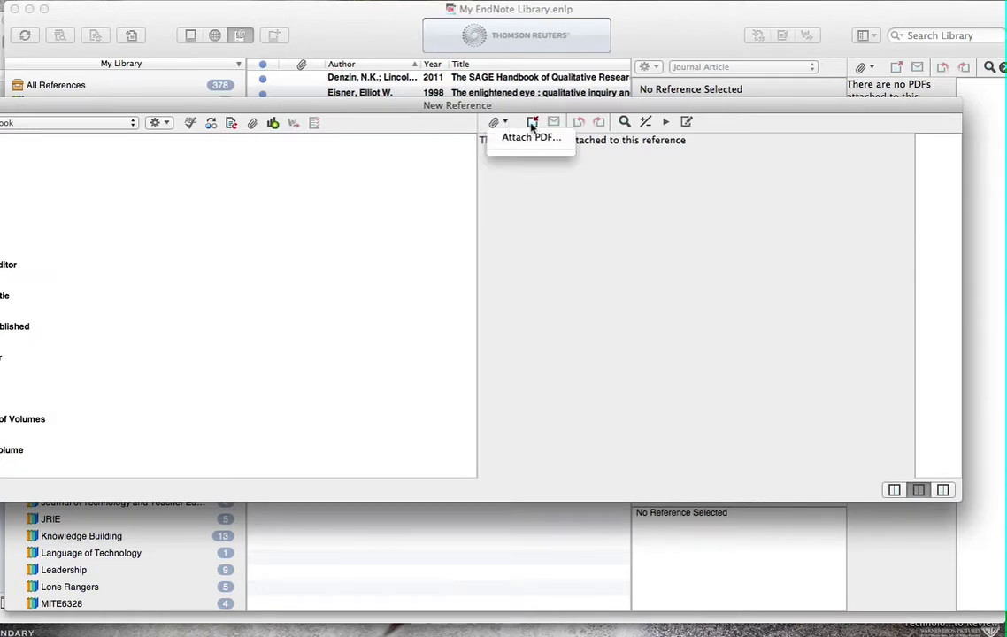
{"action": "left_click", "coordinate": [624, 123]}
{"action": "left_click", "coordinate": [624, 123]}
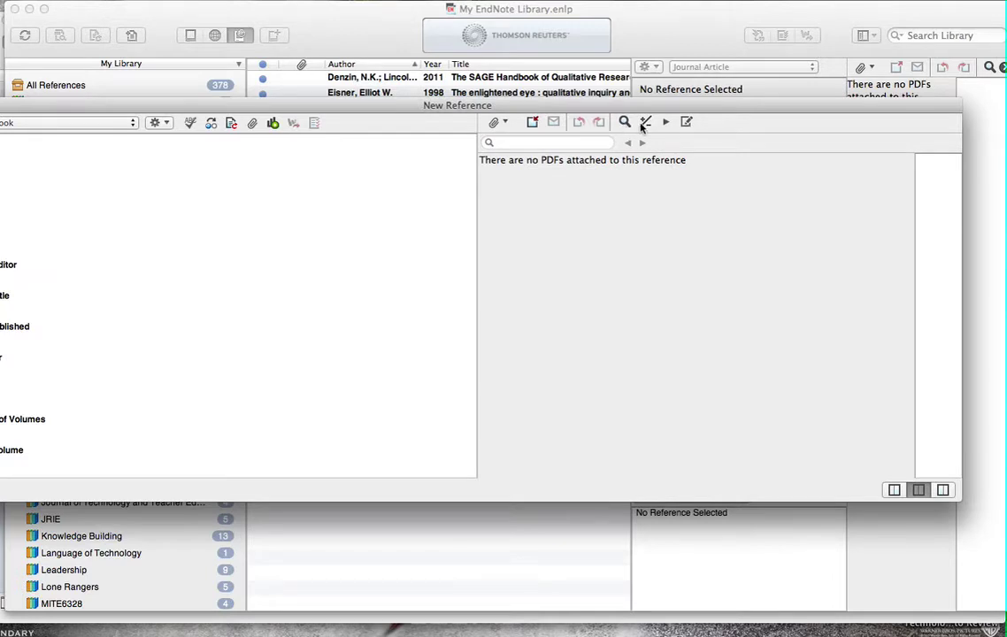
Close the empty new reference without saving it.
{"action": "left_click_drag", "start_coordinate": [608, 108], "coordinate": [776, 142]}
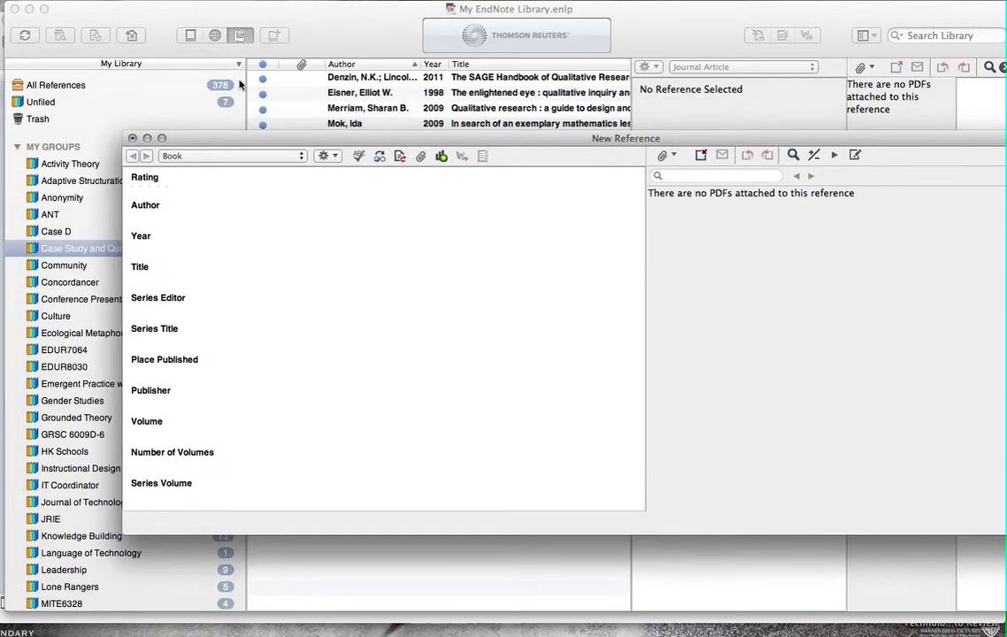
{"action": "left_click", "coordinate": [132, 140]}
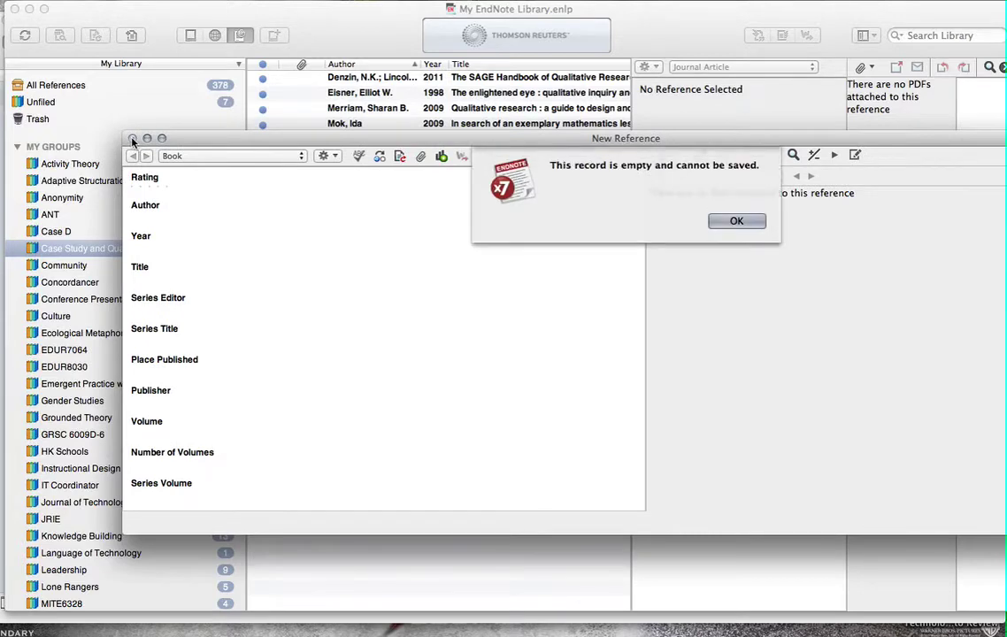
{"action": "left_click", "coordinate": [731, 222]}
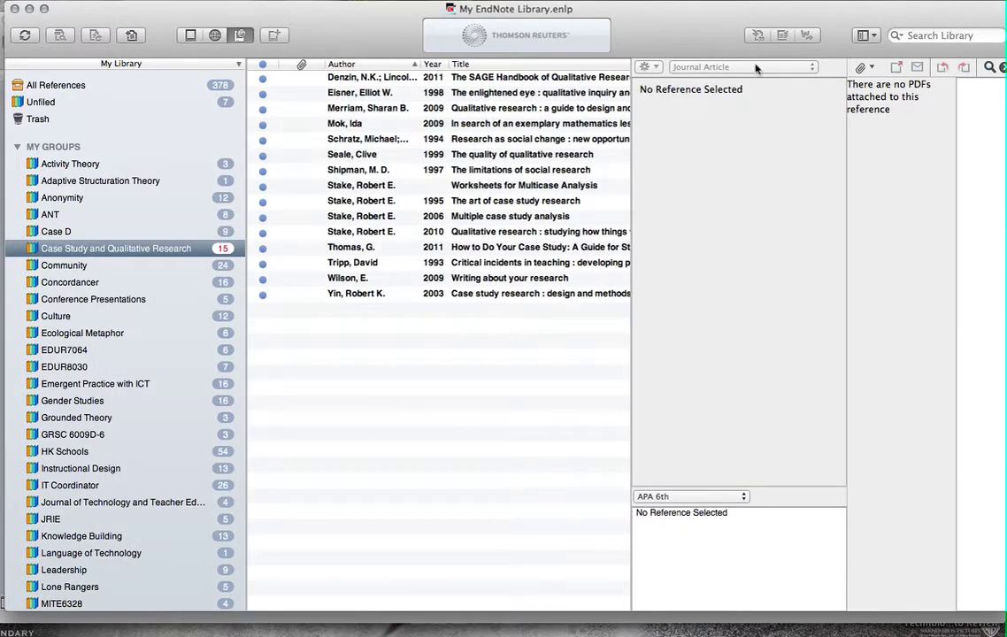
{"action": "left_click", "coordinate": [871, 36]}
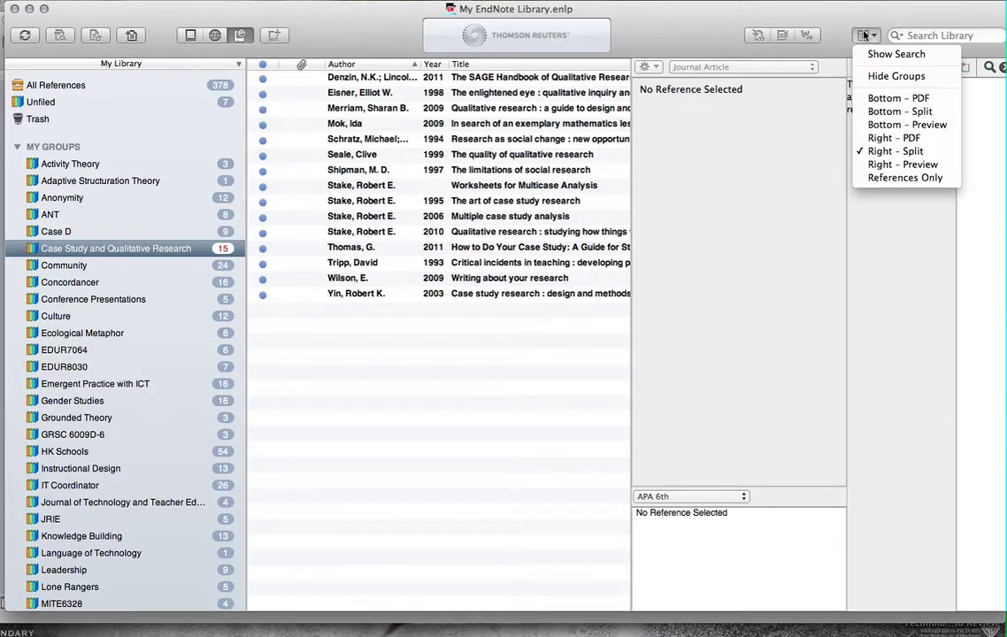
{"action": "left_click", "coordinate": [870, 35]}
{"action": "right_click", "coordinate": [1001, 68]}
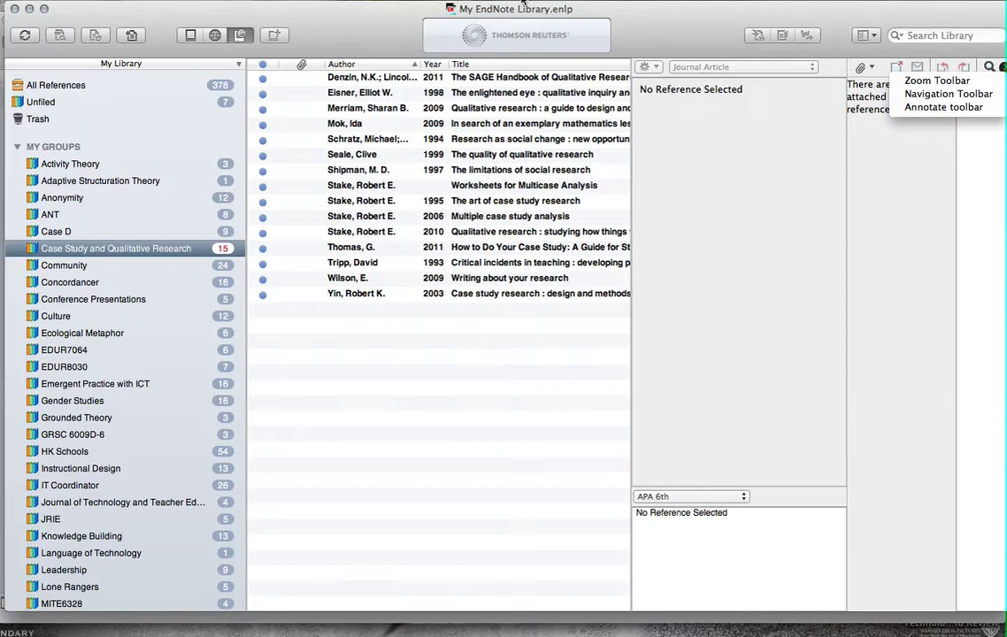
{"action": "left_click", "coordinate": [462, 9]}
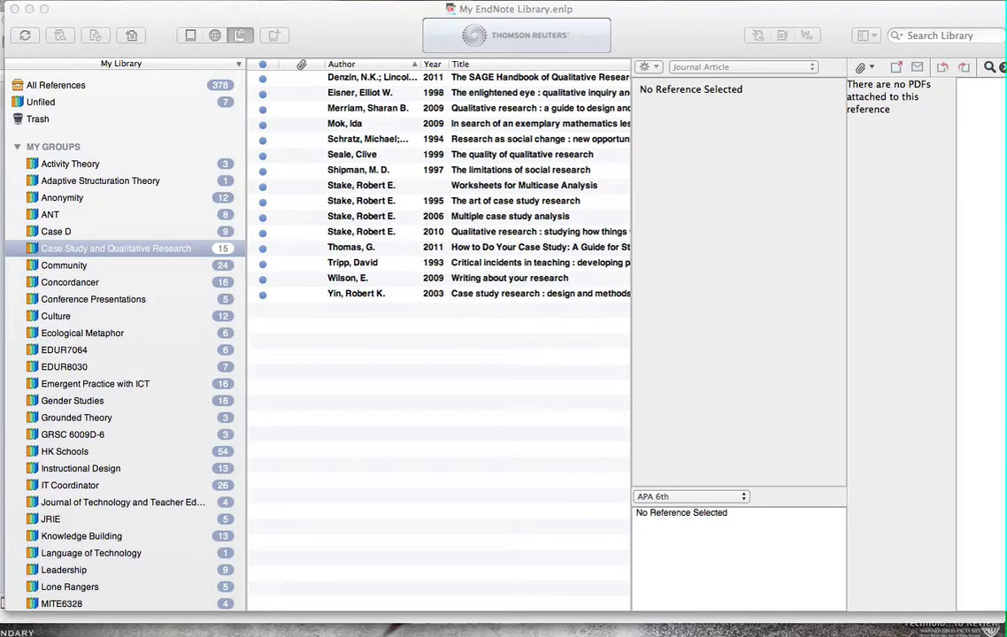
Close the older EndNote version's library window and return to the EndNote X7 library.
{"action": "left_click", "coordinate": [272, 35]}
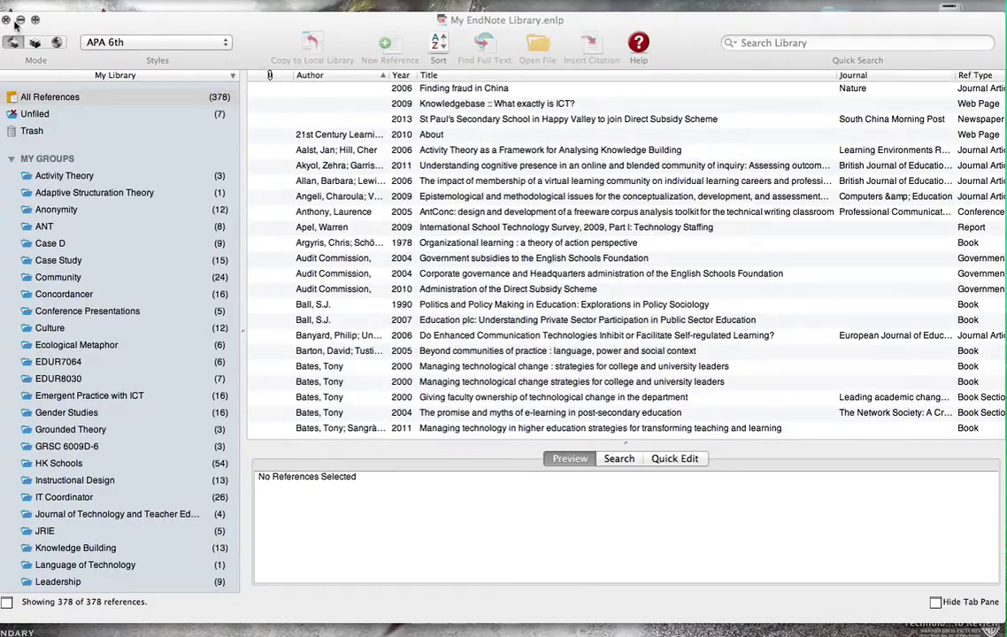
{"action": "left_click", "coordinate": [7, 19]}
{"action": "double_click", "coordinate": [48, 53]}
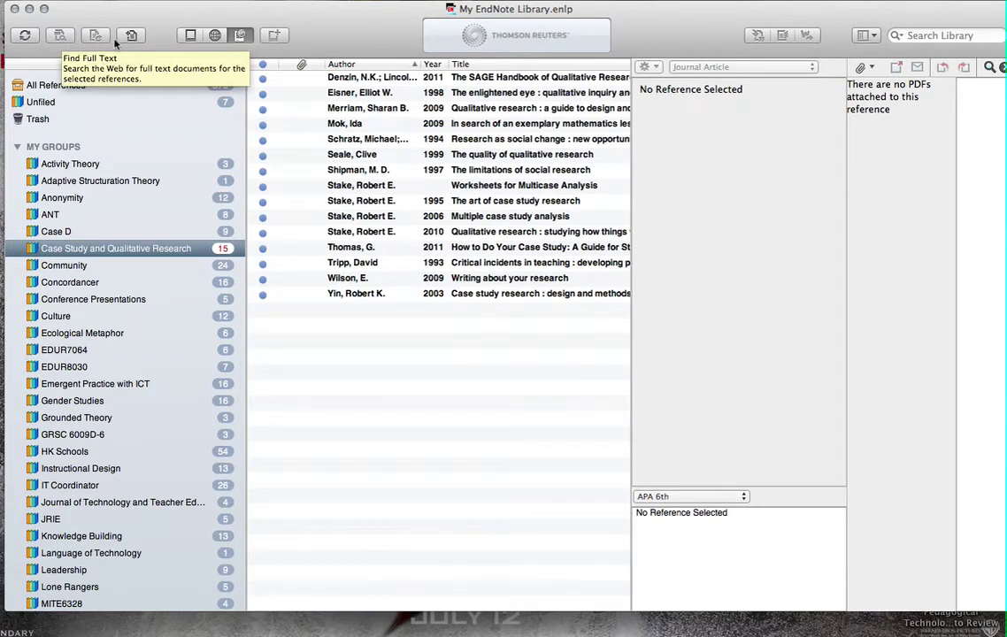
{"action": "left_click", "coordinate": [80, 0]}
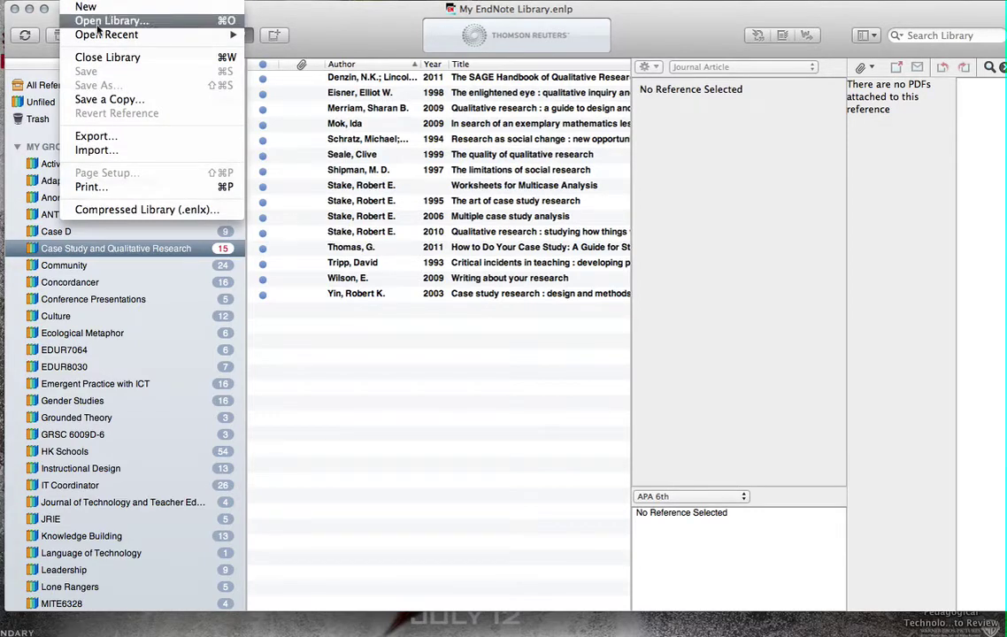
{"action": "left_click", "coordinate": [270, 16]}
Add the U Hong Kong library catalog to the online search connections.
{"action": "scroll", "coordinate": [115, 273], "scroll_direction": "down", "scroll_amount": 5}
{"action": "scroll", "coordinate": [114, 273], "scroll_direction": "down", "scroll_amount": 5}
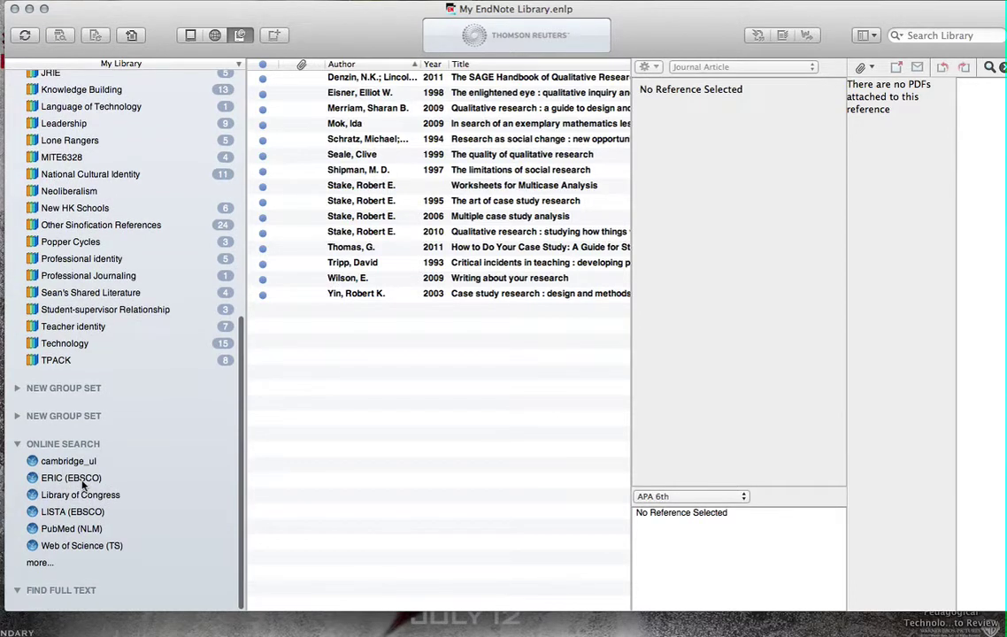
{"action": "left_click", "coordinate": [41, 565]}
{"action": "scroll", "coordinate": [418, 358], "scroll_direction": "down", "scroll_amount": 20}
{"action": "scroll", "coordinate": [417, 358], "scroll_direction": "down", "scroll_amount": 15}
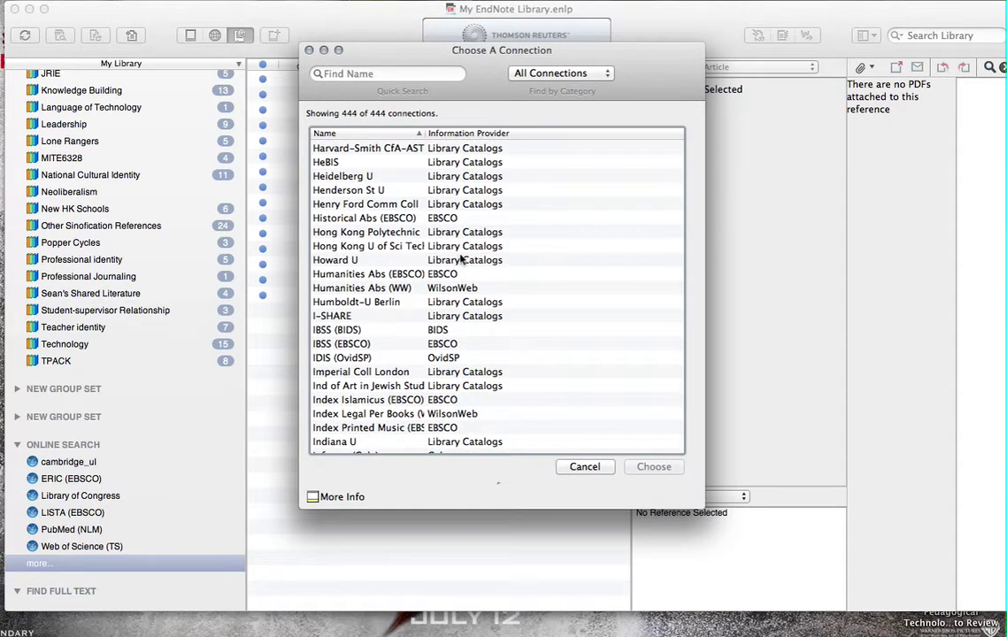
{"action": "scroll", "coordinate": [467, 251], "scroll_direction": "down", "scroll_amount": 1}
{"action": "scroll", "coordinate": [467, 251], "scroll_direction": "down", "scroll_amount": 20}
{"action": "scroll", "coordinate": [467, 251], "scroll_direction": "up", "scroll_amount": 3}
{"action": "scroll", "coordinate": [467, 250], "scroll_direction": "up", "scroll_amount": 9}
{"action": "scroll", "coordinate": [469, 239], "scroll_direction": "up", "scroll_amount": 2}
{"action": "left_click", "coordinate": [452, 209]}
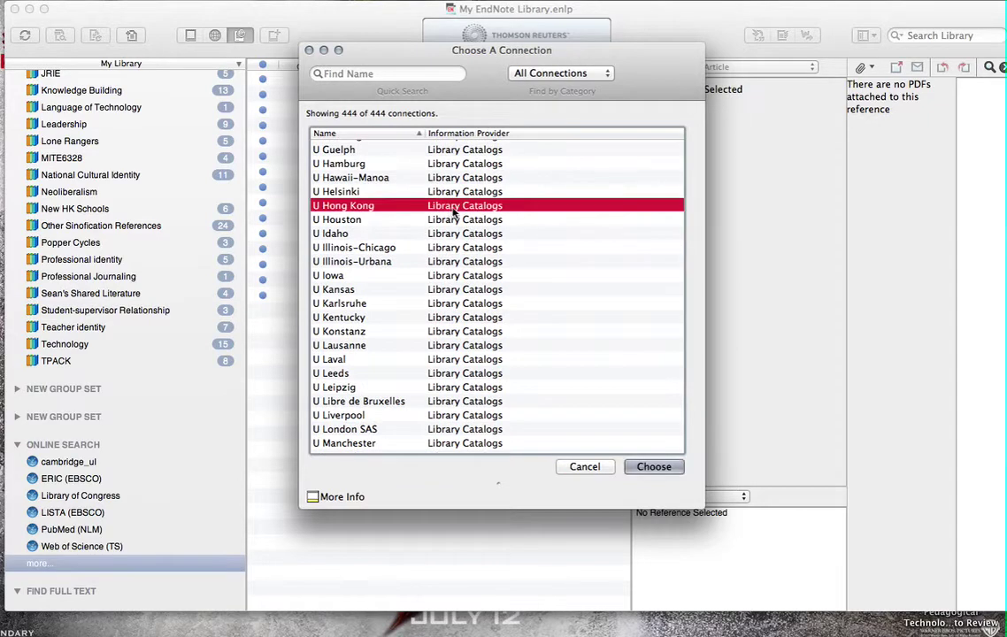
{"action": "left_click", "coordinate": [653, 467]}
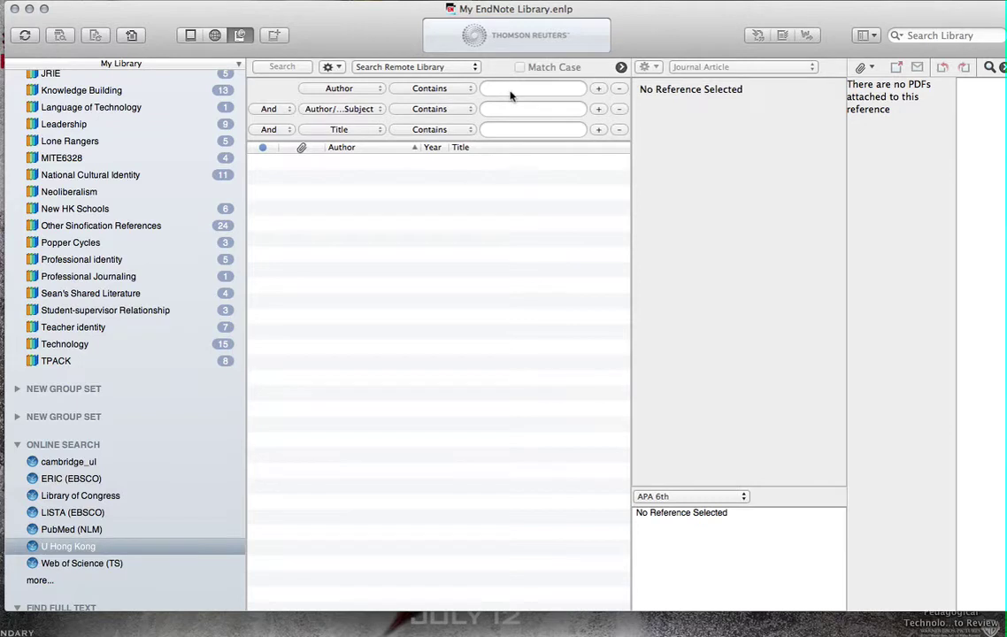
Search the U Hong Kong catalog for titles containing "Learning in the field" and retrieve references 1 through 3.
{"action": "left_click", "coordinate": [510, 126]}
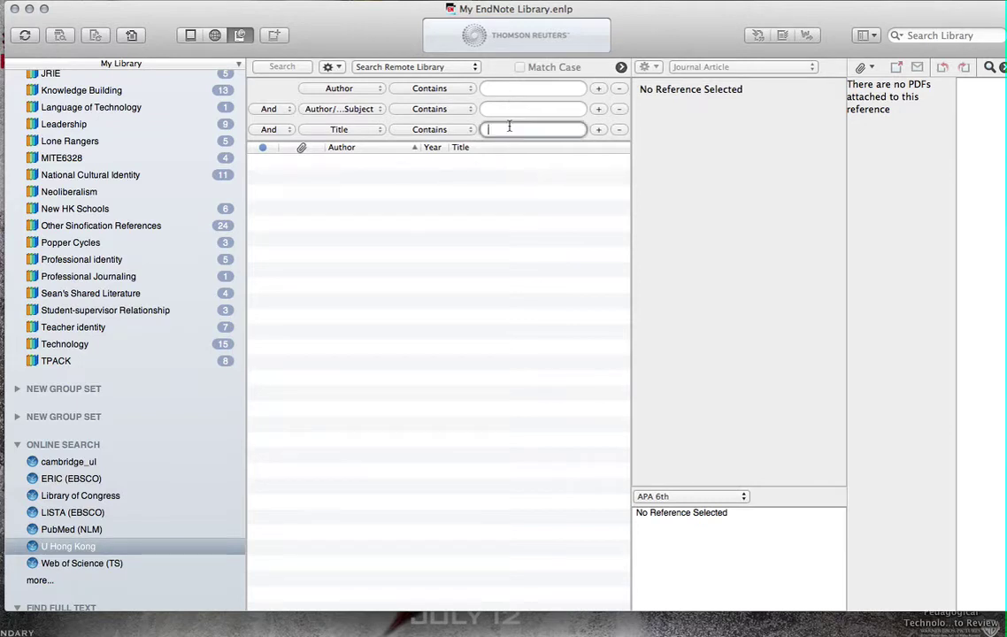
{"action": "type", "text": "Learning in the field"}
{"action": "key", "text": "Return"}
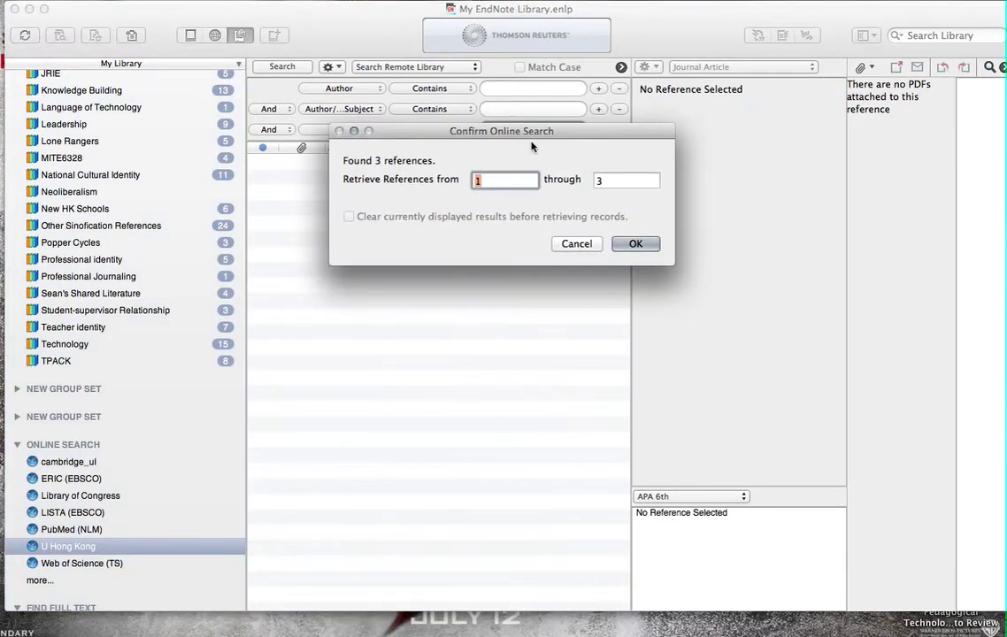
{"action": "left_click", "coordinate": [630, 244]}
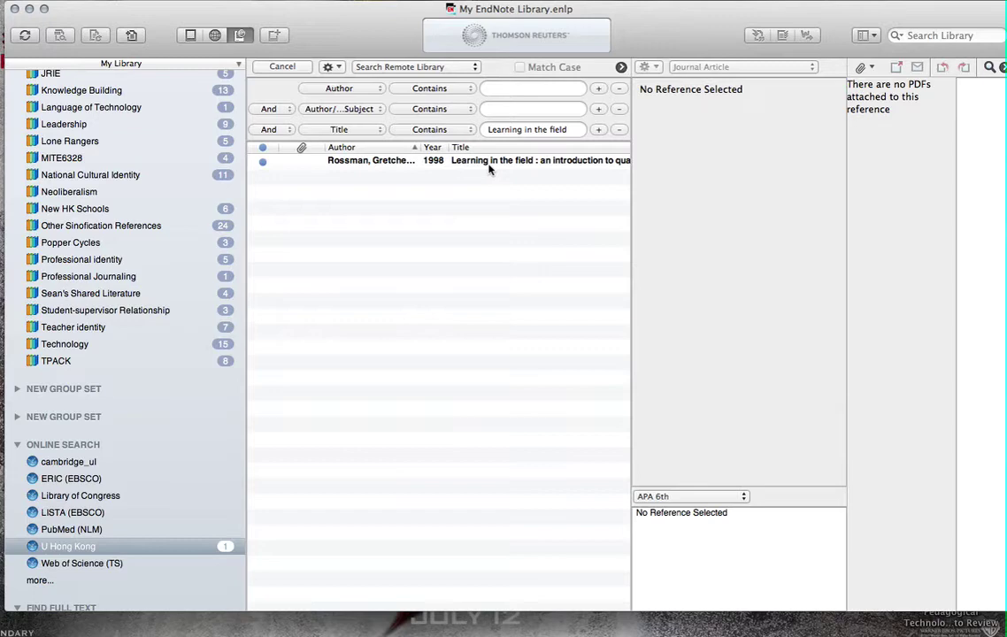
{"action": "scroll", "coordinate": [177, 193], "scroll_direction": "up", "scroll_amount": 10}
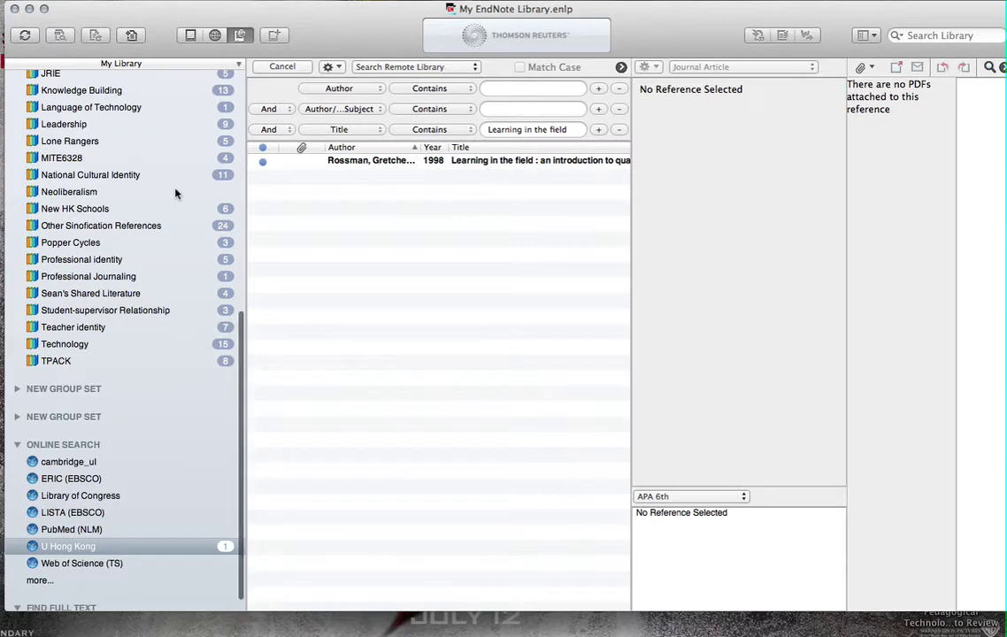
Review the 1998 and 2003 editions of "Learning in the field" and add the 2003 edition to the Case Study and Qualitative Research group.
{"action": "left_click", "coordinate": [405, 161]}
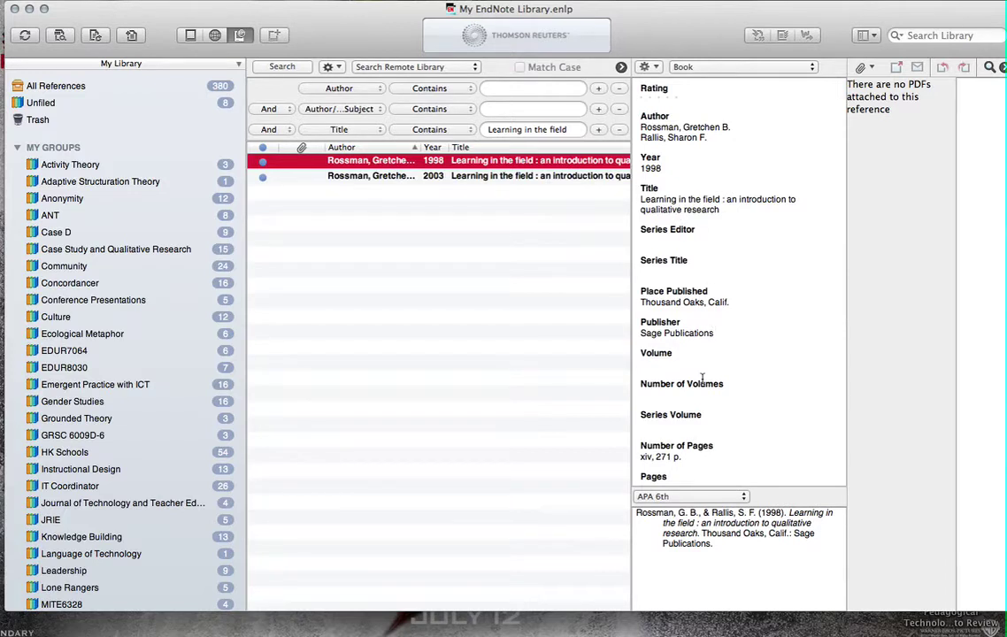
{"action": "scroll", "coordinate": [702, 380], "scroll_direction": "down", "scroll_amount": 3}
{"action": "scroll", "coordinate": [703, 383], "scroll_direction": "up", "scroll_amount": 3}
{"action": "left_click", "coordinate": [485, 176]}
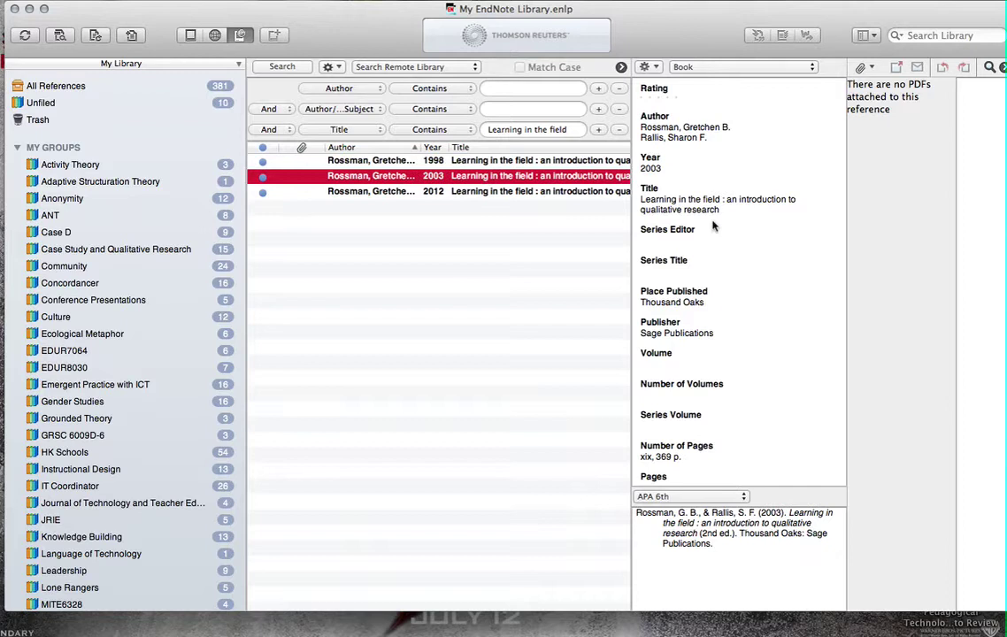
{"action": "scroll", "coordinate": [717, 322], "scroll_direction": "down", "scroll_amount": 5}
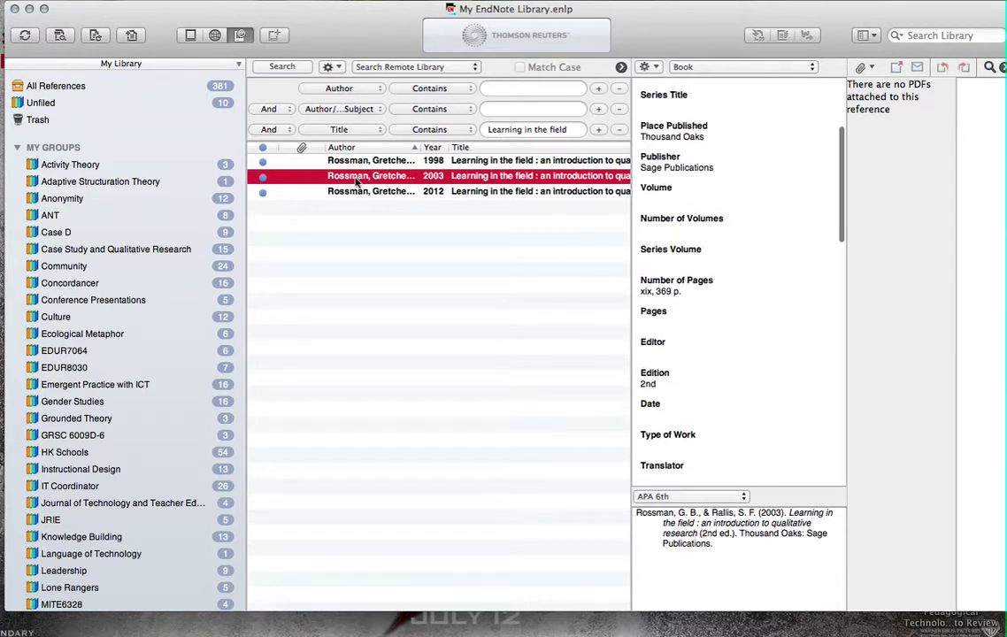
{"action": "left_click_drag", "start_coordinate": [356, 181], "coordinate": [164, 253]}
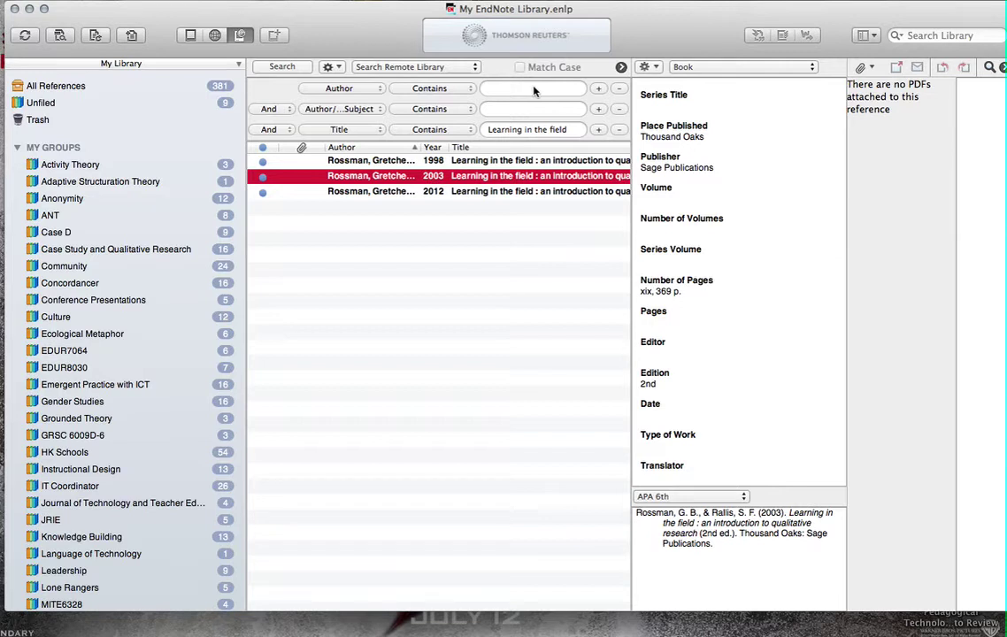
Search the U Hong Kong catalog for titles containing "the landscape of qualitative research" and retrieve the matching references.
{"action": "left_click", "coordinate": [513, 131]}
{"action": "type", "text": "the lan"}
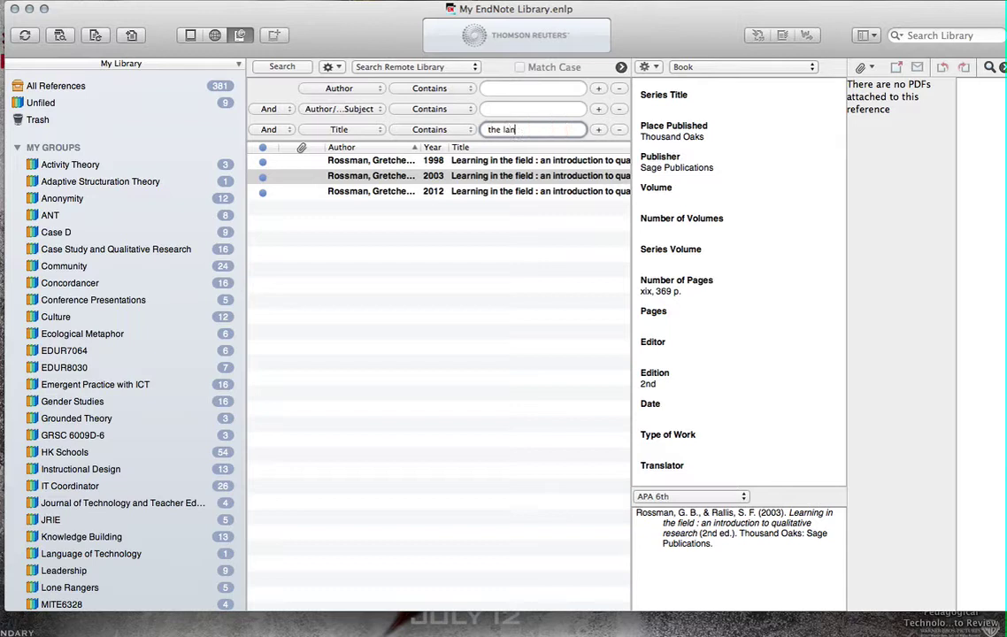
{"action": "type", "text": "dscape of qualitative res"}
{"action": "type", "text": "earch"}
{"action": "key", "text": "Return"}
{"action": "left_click", "coordinate": [639, 244]}
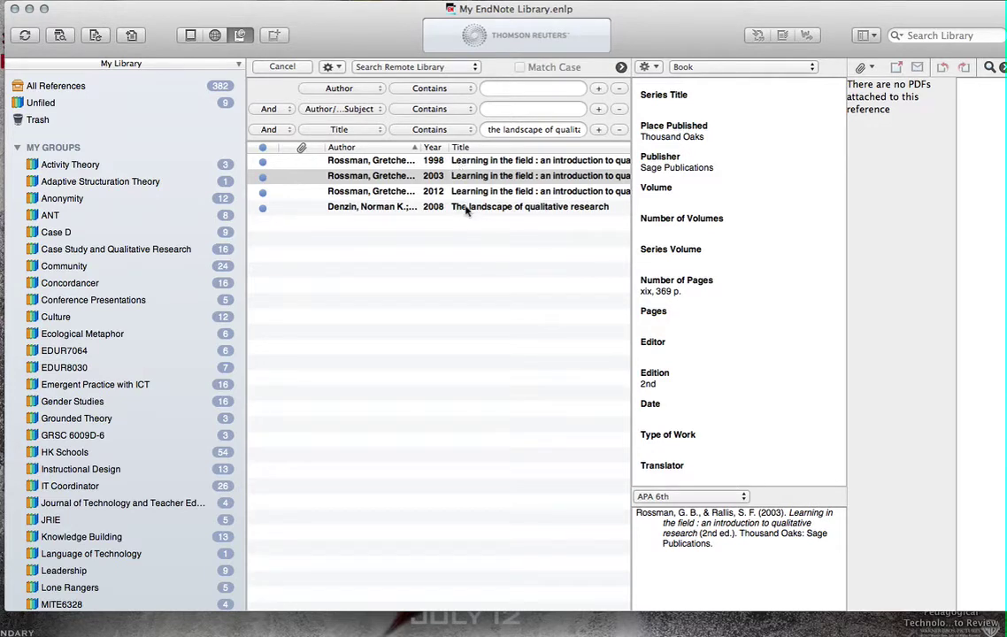
Check the 2008 edition of "The landscape of qualitative research" and add it to the Case Study and Qualitative Research group.
{"action": "left_click", "coordinate": [472, 210]}
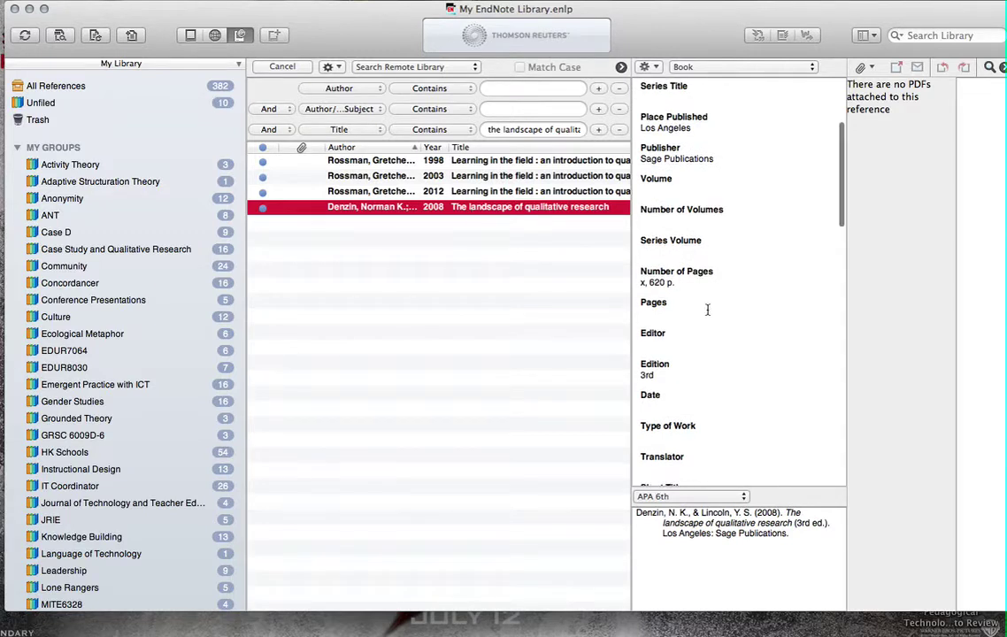
{"action": "scroll", "coordinate": [707, 309], "scroll_direction": "up", "scroll_amount": 5}
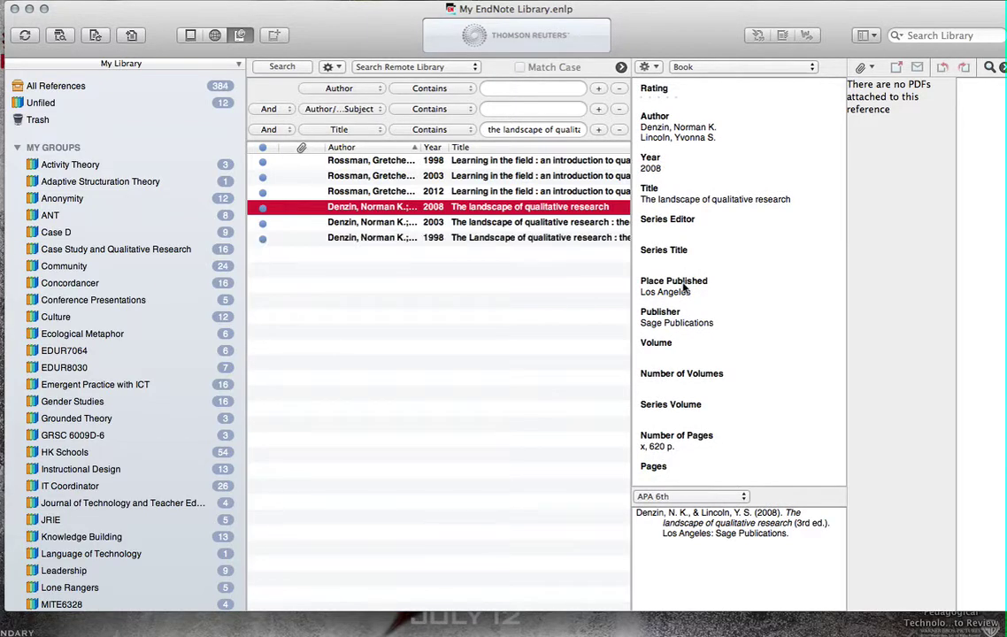
{"action": "left_click_drag", "start_coordinate": [488, 213], "coordinate": [139, 252]}
Create a new group set named "Research methods and theories".
{"action": "left_click", "coordinate": [213, 0]}
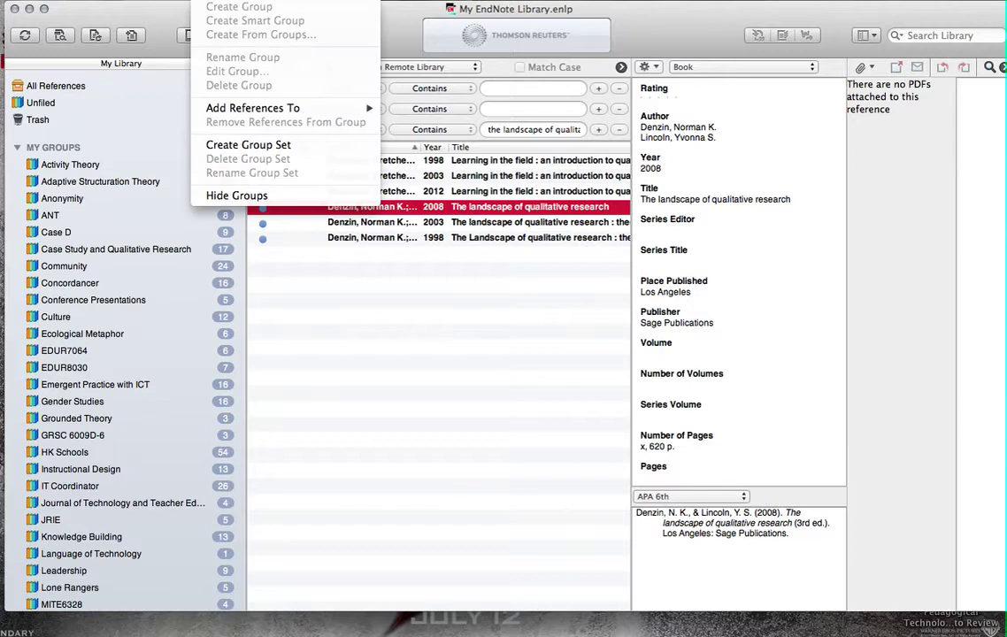
{"action": "left_click", "coordinate": [252, 144]}
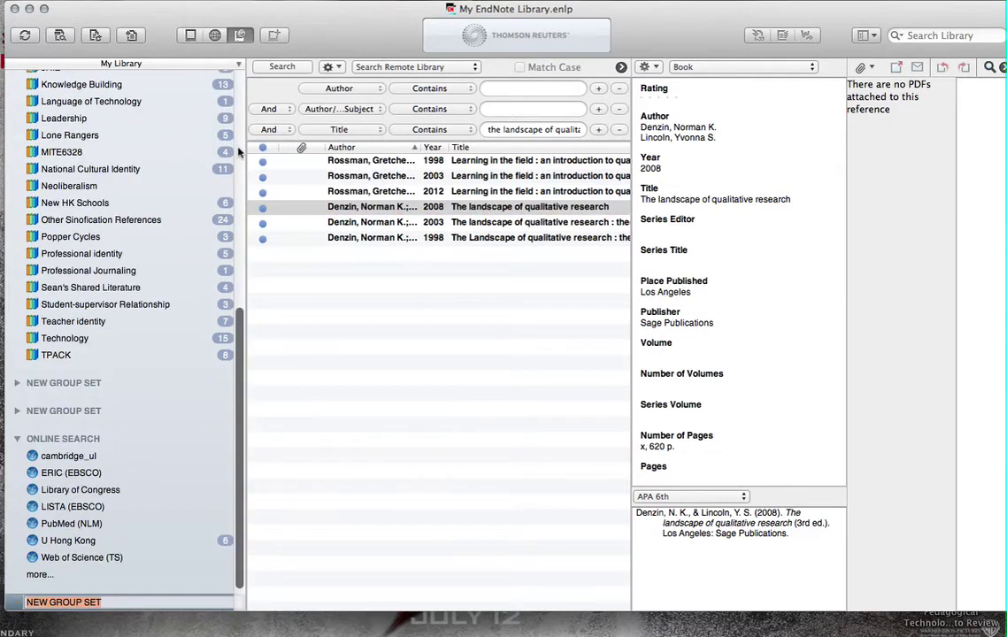
{"action": "type", "text": "Research methods and theories"}
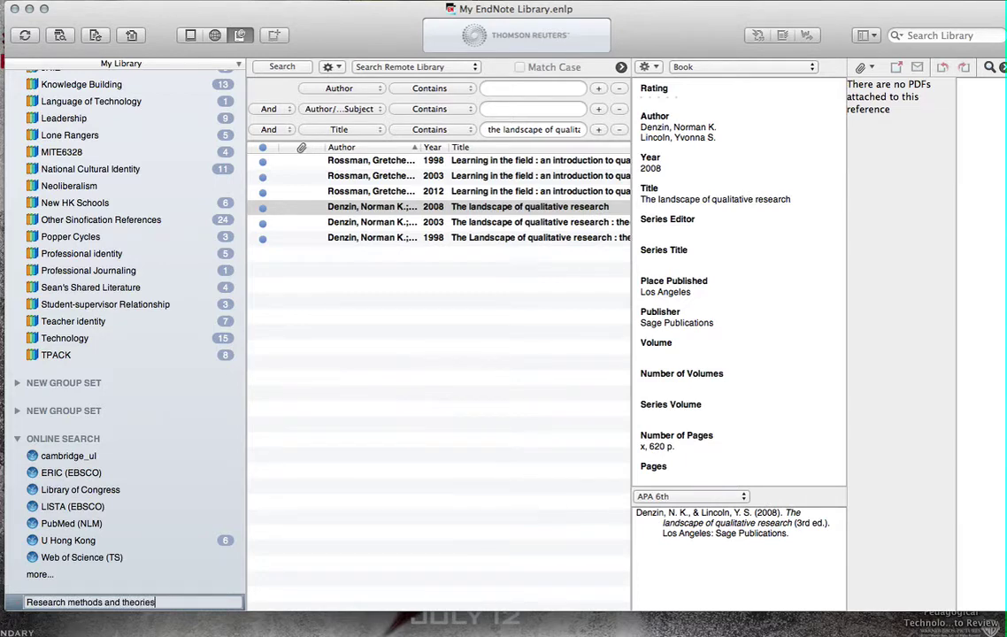
{"action": "key", "text": "Return"}
Look through the Grounded Theory, Activity Theory and Adaptive Structuration Theory groups under My Groups.
{"action": "scroll", "coordinate": [74, 501], "scroll_direction": "down", "scroll_amount": 2}
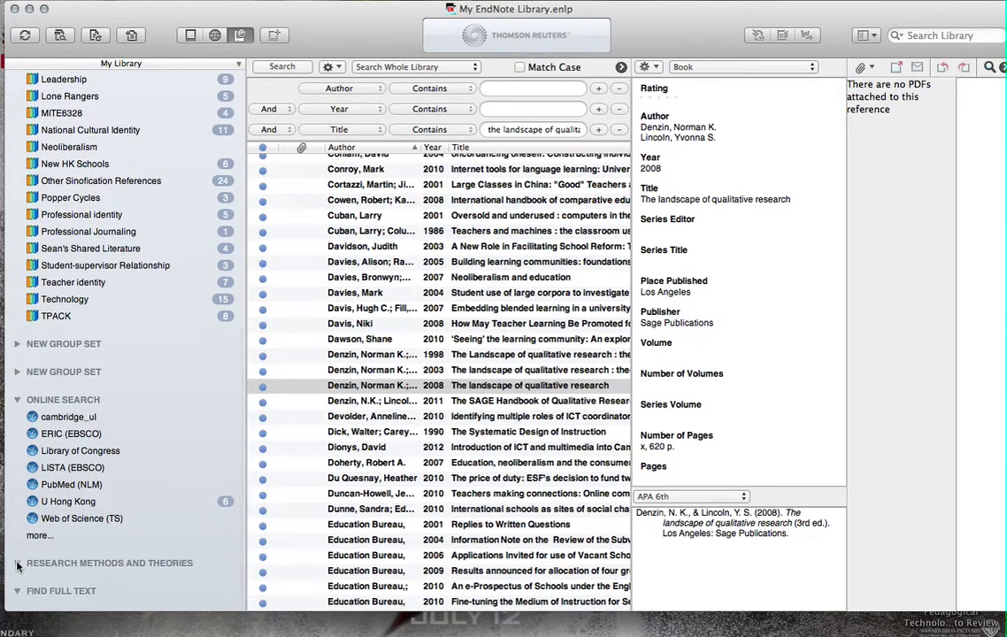
{"action": "scroll", "coordinate": [91, 283], "scroll_direction": "up", "scroll_amount": 10}
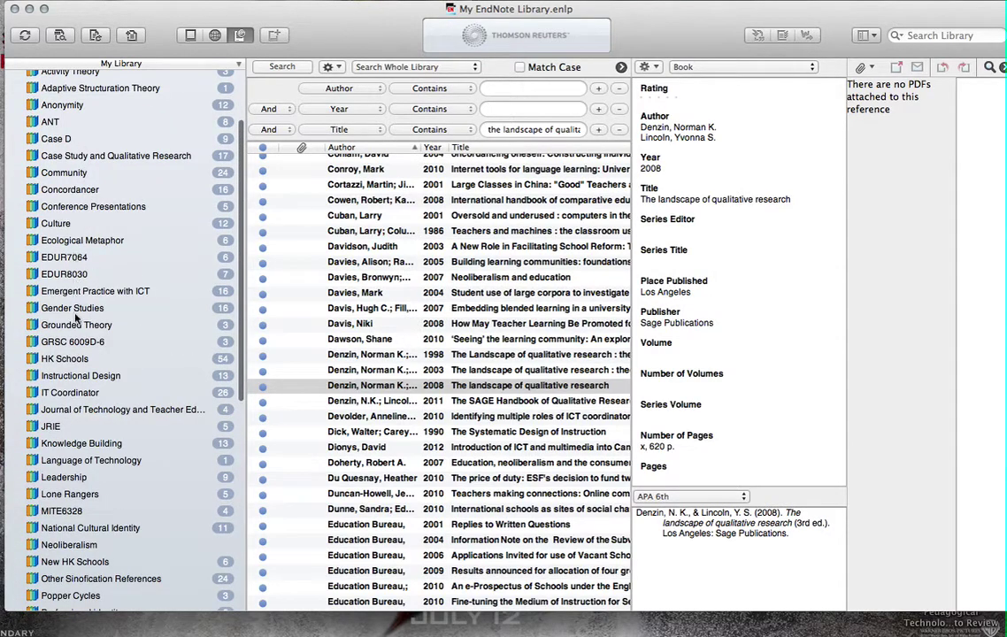
{"action": "left_click", "coordinate": [71, 325]}
{"action": "scroll", "coordinate": [74, 329], "scroll_direction": "up", "scroll_amount": 2}
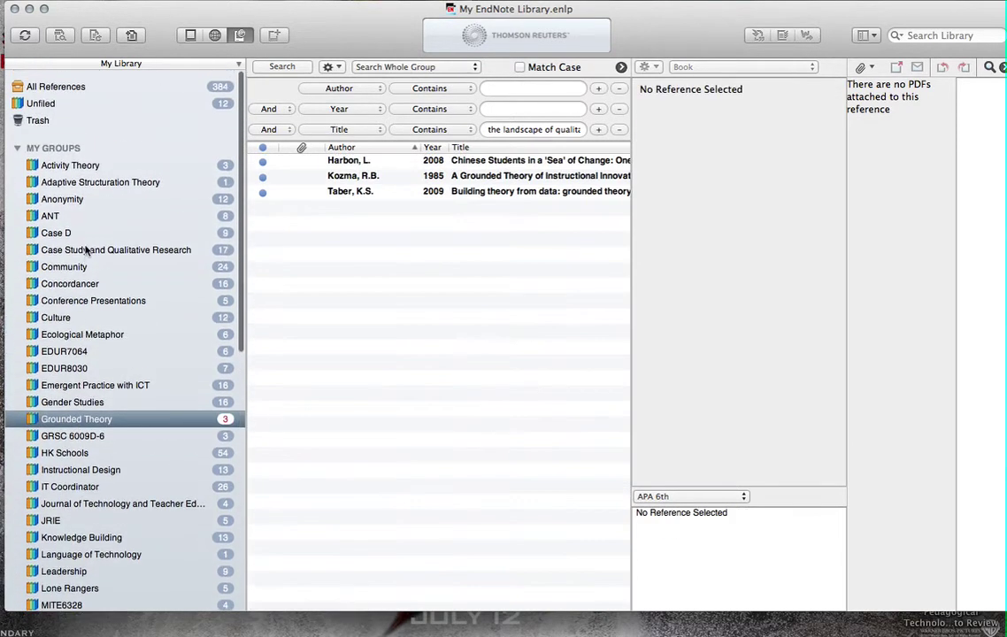
{"action": "left_click", "coordinate": [60, 168]}
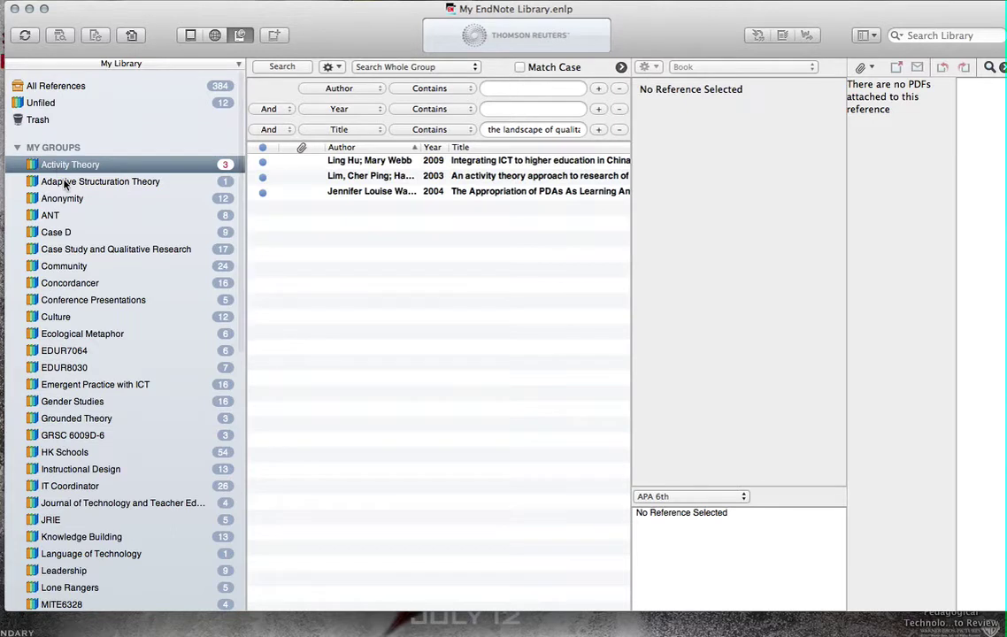
{"action": "left_click", "coordinate": [65, 184]}
{"action": "left_click", "coordinate": [58, 168]}
Try to move the Activity Theory group out of My Groups.
{"action": "right_click", "coordinate": [58, 168]}
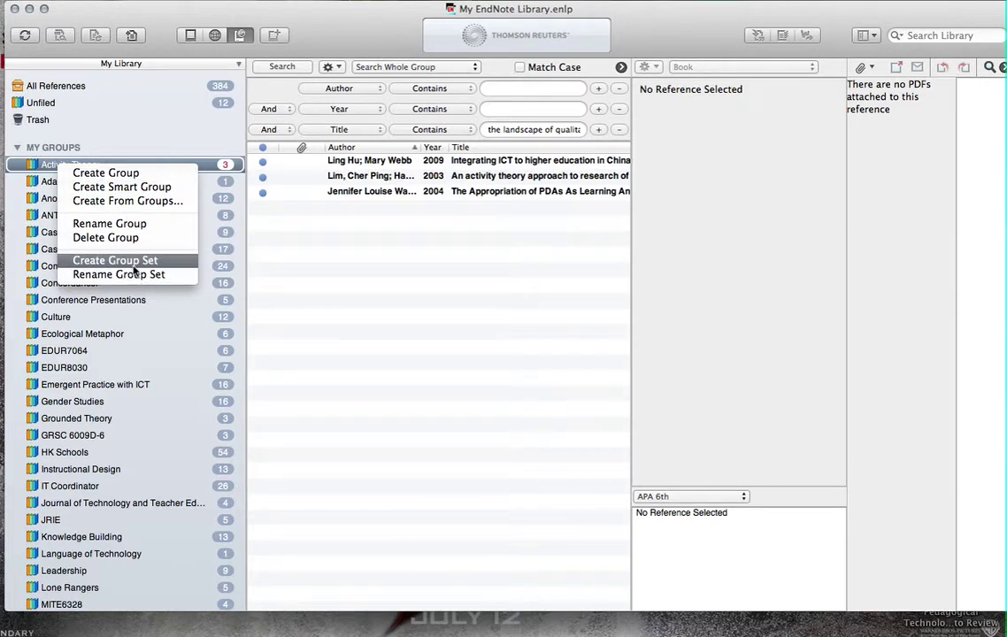
{"action": "left_click", "coordinate": [62, 164]}
{"action": "left_click_drag", "start_coordinate": [44, 165], "coordinate": [276, 427]}
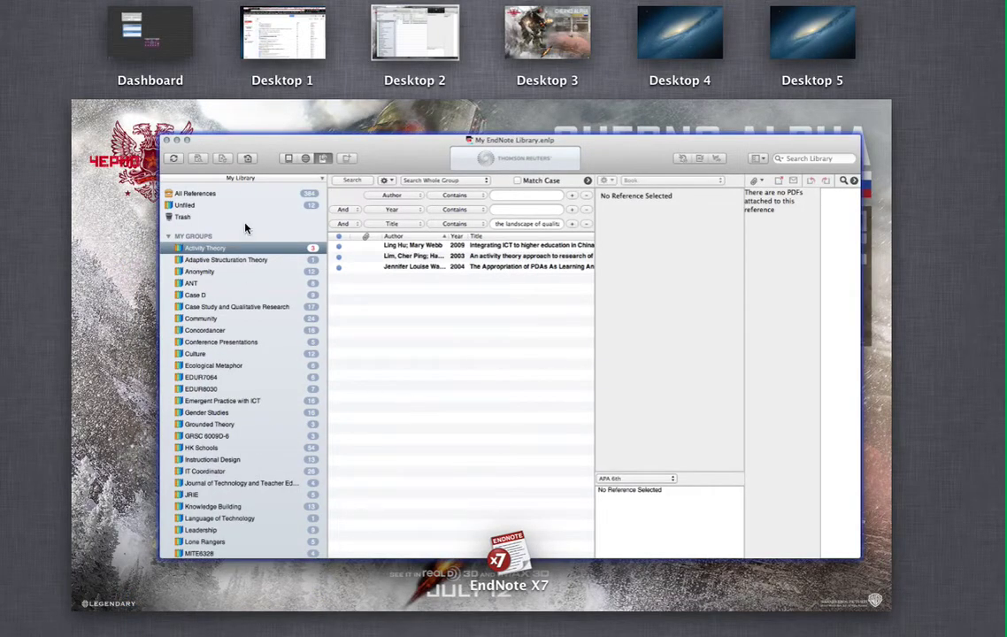
{"action": "left_click", "coordinate": [408, 404]}
Examine the full list of groups and group sets, including the Professional identity group and the Research methods and theories set.
{"action": "scroll", "coordinate": [53, 297], "scroll_direction": "down", "scroll_amount": 10}
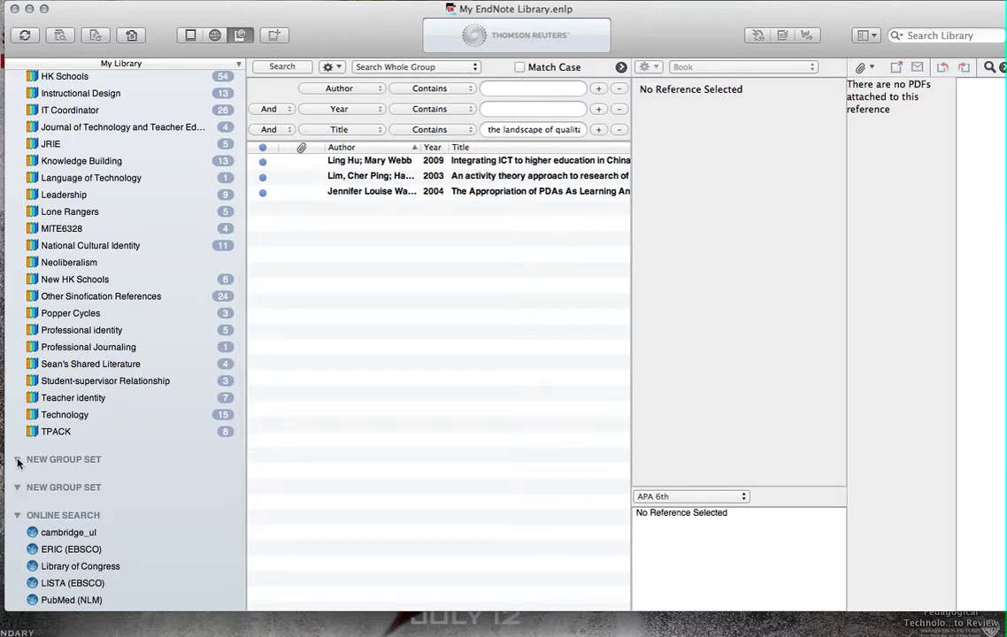
{"action": "scroll", "coordinate": [18, 462], "scroll_direction": "down", "scroll_amount": 3}
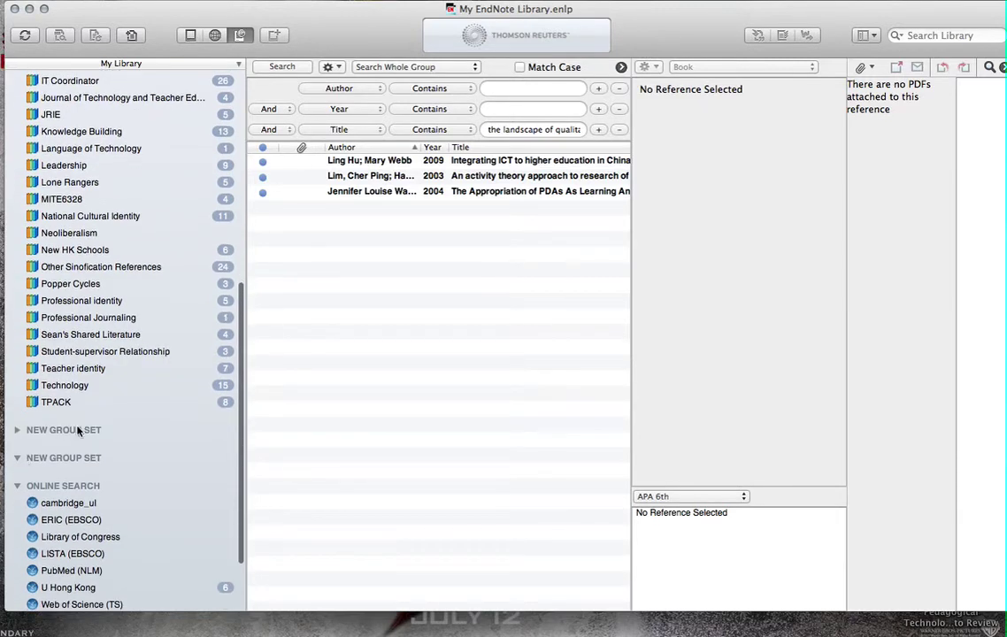
{"action": "scroll", "coordinate": [78, 431], "scroll_direction": "down", "scroll_amount": 5}
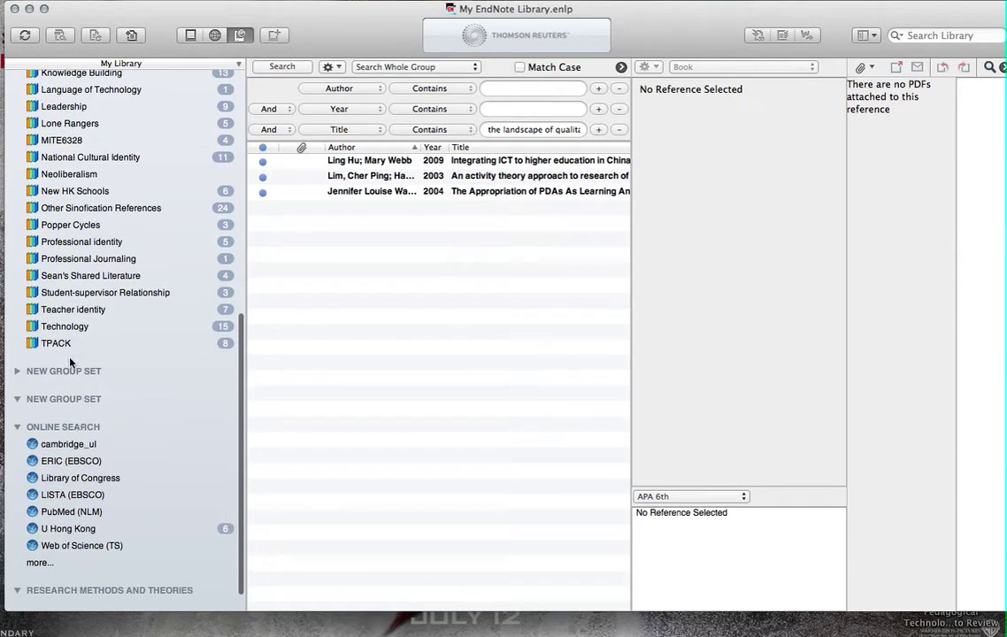
{"action": "scroll", "coordinate": [95, 309], "scroll_direction": "down", "scroll_amount": 2}
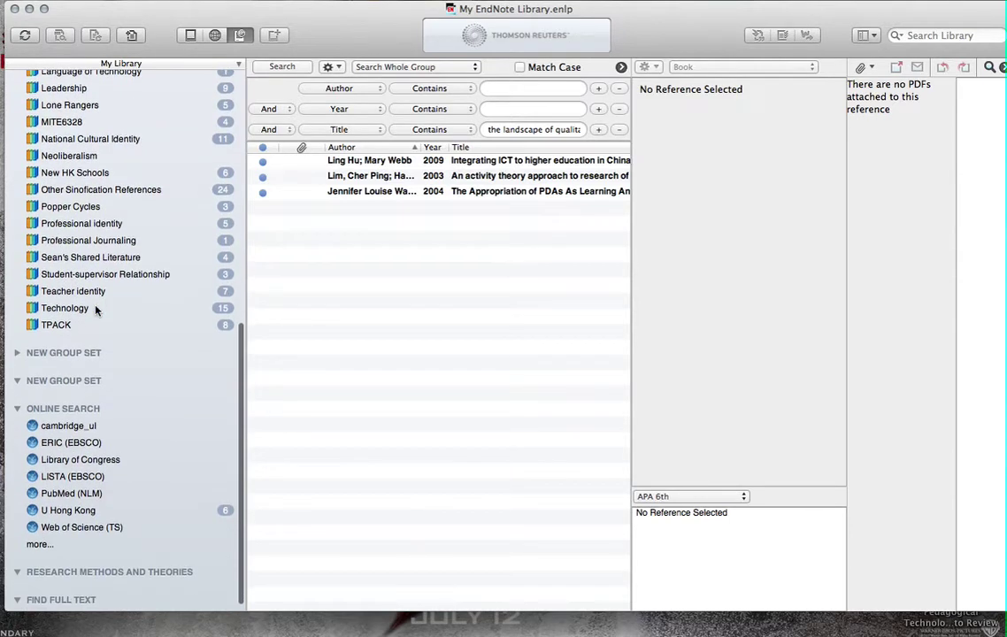
{"action": "left_click", "coordinate": [75, 228]}
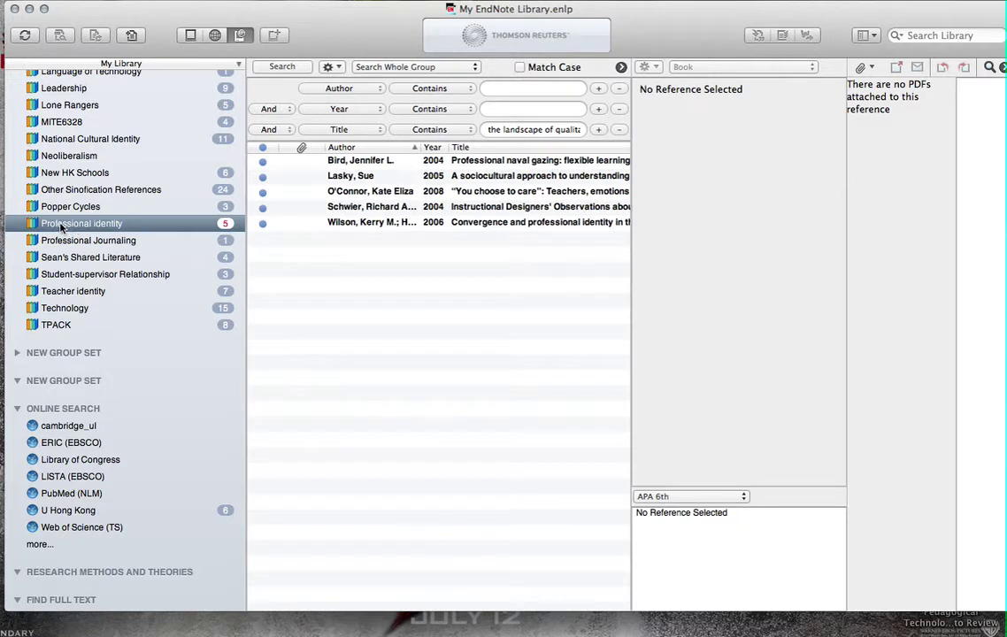
{"action": "scroll", "coordinate": [61, 228], "scroll_direction": "up", "scroll_amount": 1}
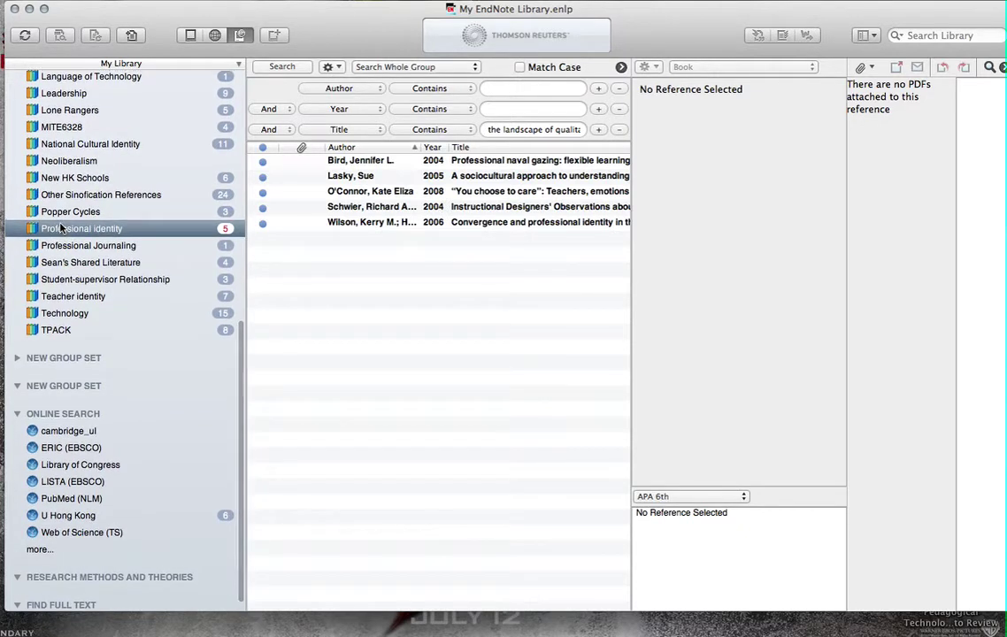
{"action": "left_click_drag", "start_coordinate": [60, 228], "coordinate": [75, 208]}
{"action": "scroll", "coordinate": [109, 241], "scroll_direction": "up", "scroll_amount": 10}
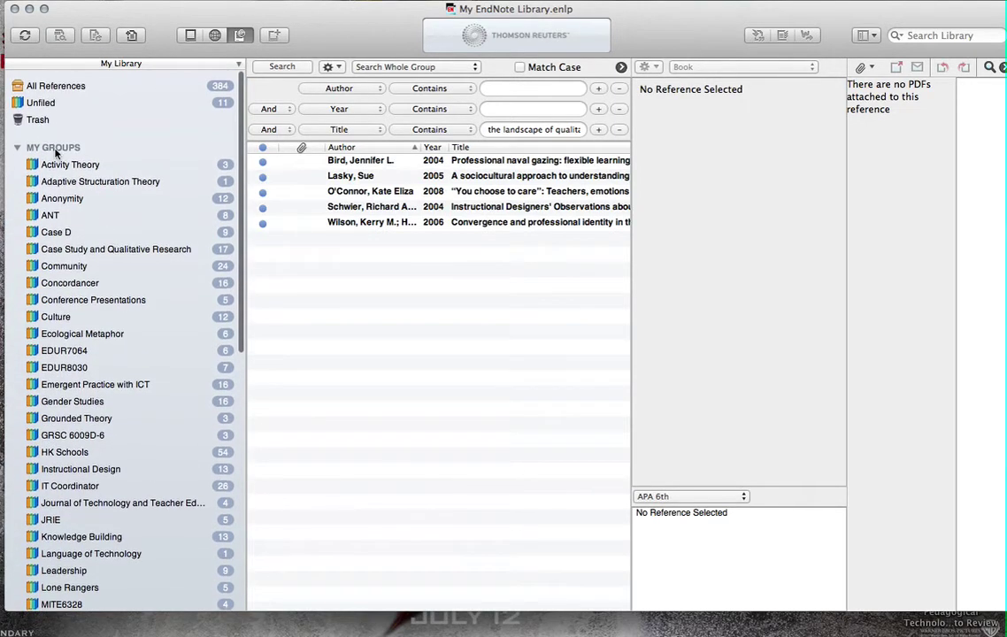
{"action": "scroll", "coordinate": [34, 154], "scroll_direction": "down", "scroll_amount": 8}
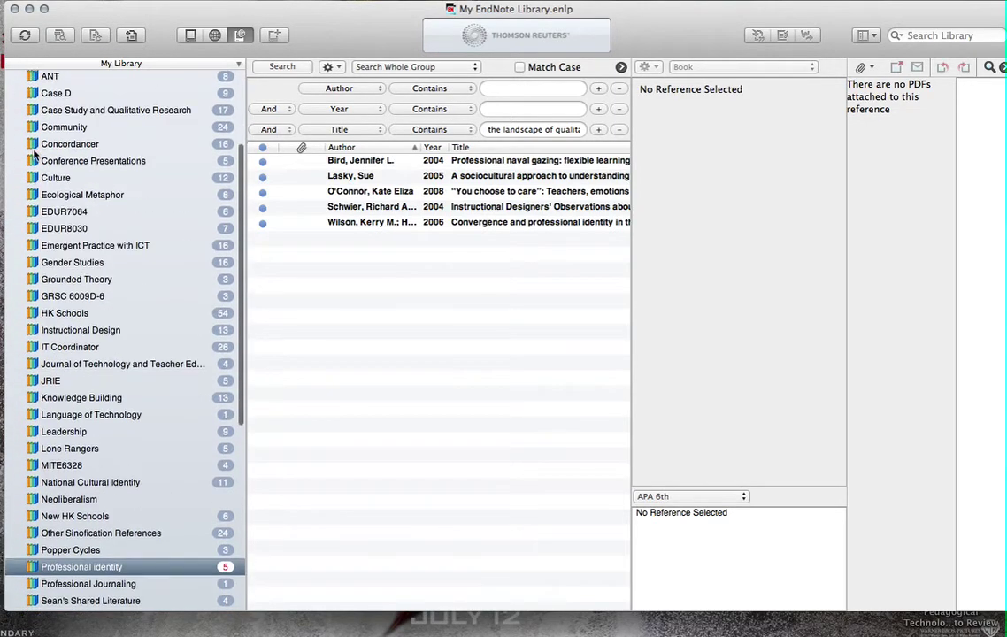
{"action": "scroll", "coordinate": [35, 153], "scroll_direction": "down", "scroll_amount": 10}
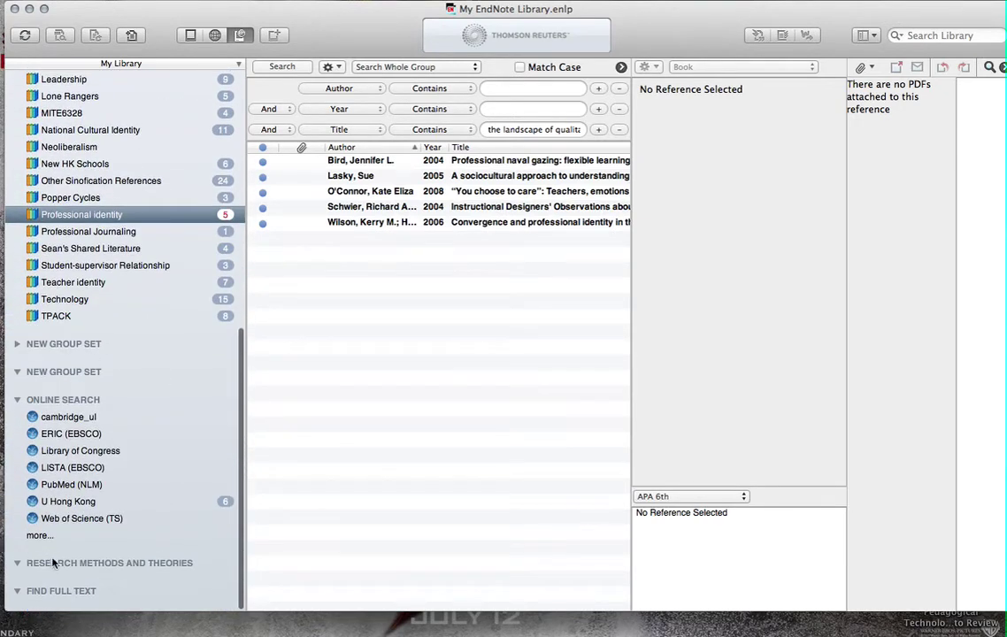
Move the Research methods and theories group set above My Groups.
{"action": "left_click_drag", "start_coordinate": [53, 563], "coordinate": [57, 329]}
{"action": "scroll", "coordinate": [57, 332], "scroll_direction": "up", "scroll_amount": 1}
{"action": "left_click_drag", "start_coordinate": [74, 355], "coordinate": [92, 124]}
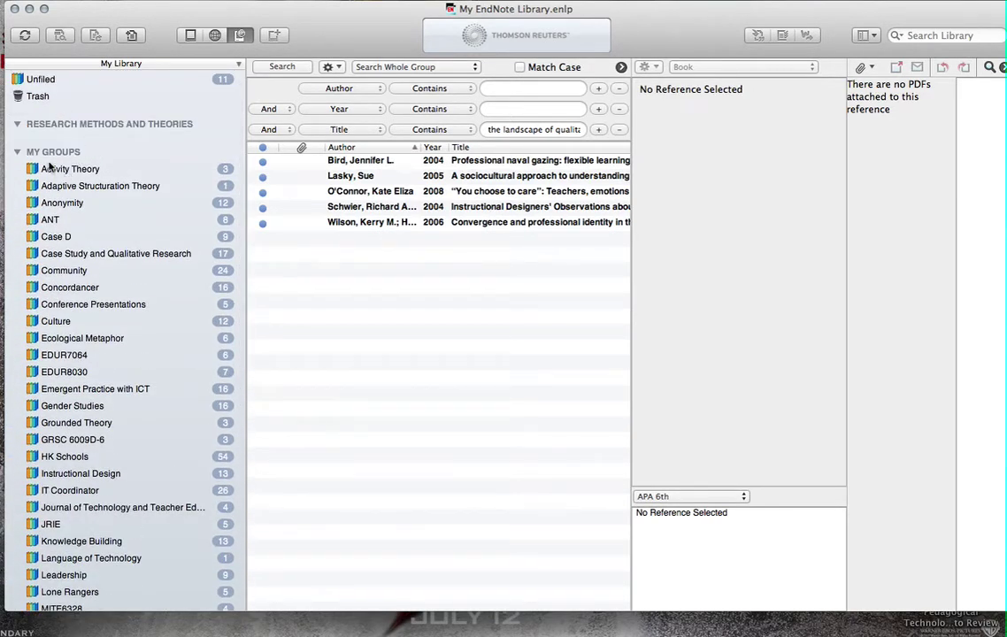
Move the Activity Theory, Adaptive Structuration Theory and Case Study and Qualitative Research groups into the Research methods and theories set.
{"action": "left_click_drag", "start_coordinate": [48, 171], "coordinate": [56, 117]}
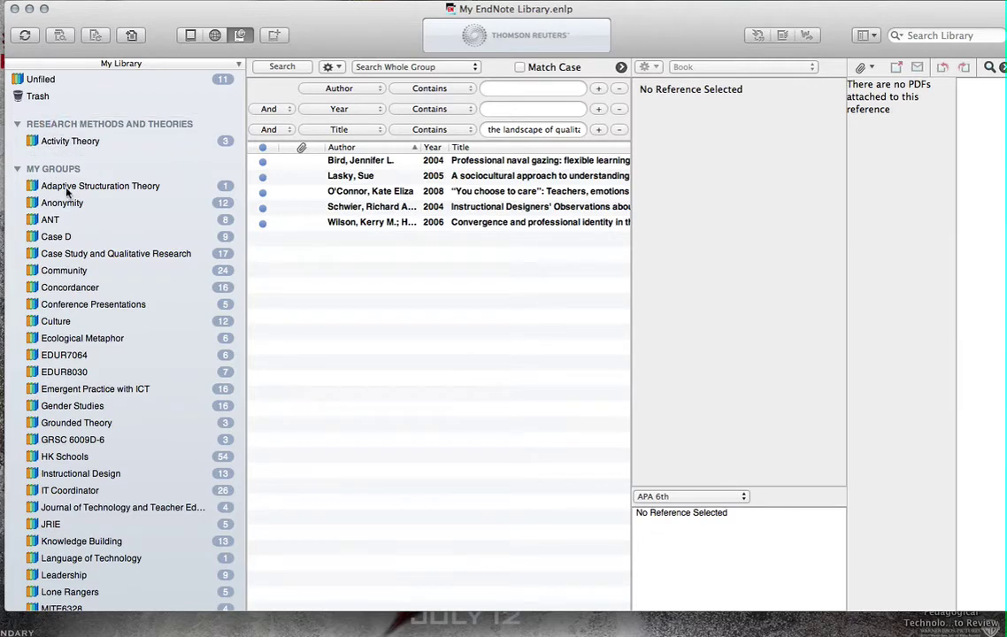
{"action": "left_click_drag", "start_coordinate": [66, 192], "coordinate": [68, 141]}
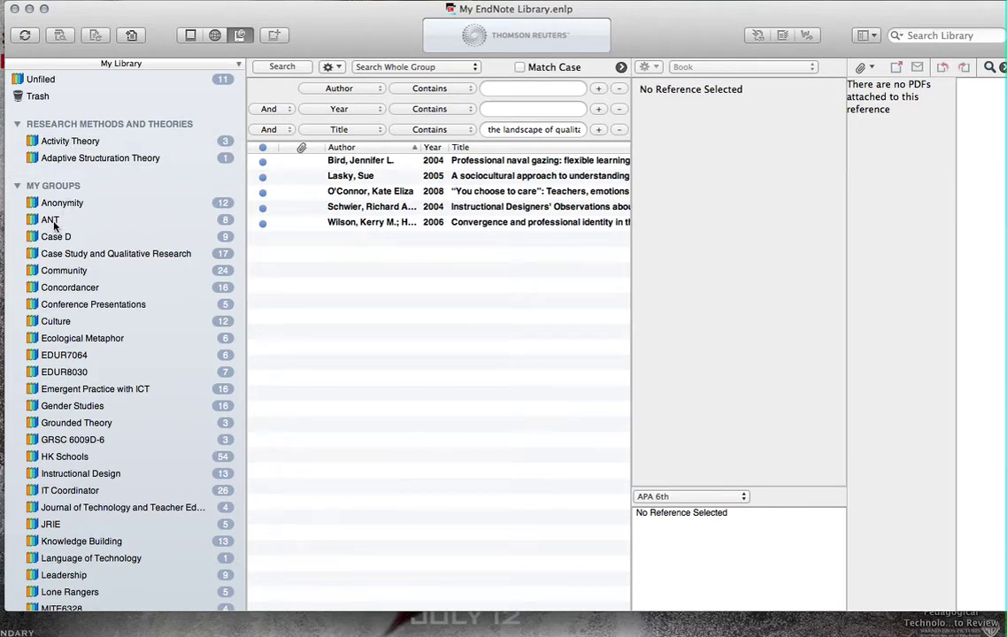
{"action": "left_click_drag", "start_coordinate": [63, 256], "coordinate": [64, 171]}
Move the Ecological Metaphor, Grounded Theory and Knowledge Building groups into the Research methods and theories set.
{"action": "scroll", "coordinate": [78, 319], "scroll_direction": "down", "scroll_amount": 1}
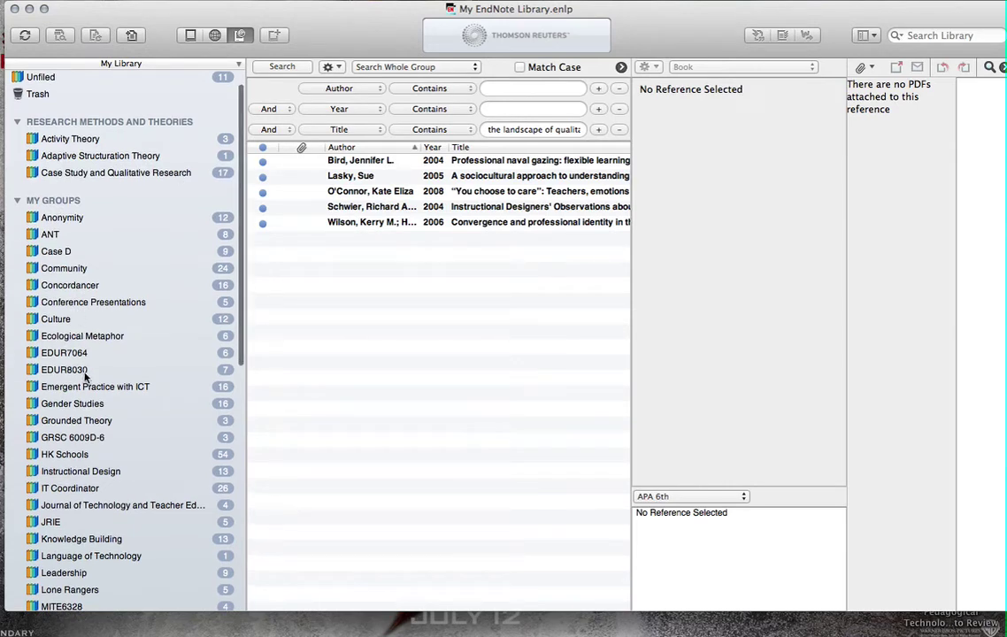
{"action": "left_click_drag", "start_coordinate": [85, 340], "coordinate": [86, 120]}
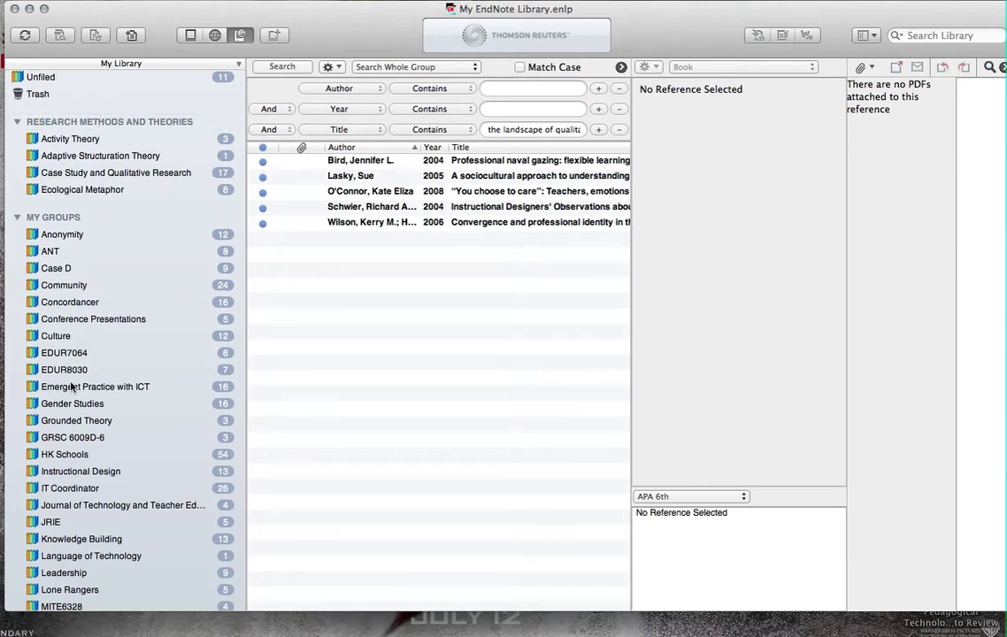
{"action": "left_click_drag", "start_coordinate": [66, 428], "coordinate": [78, 119]}
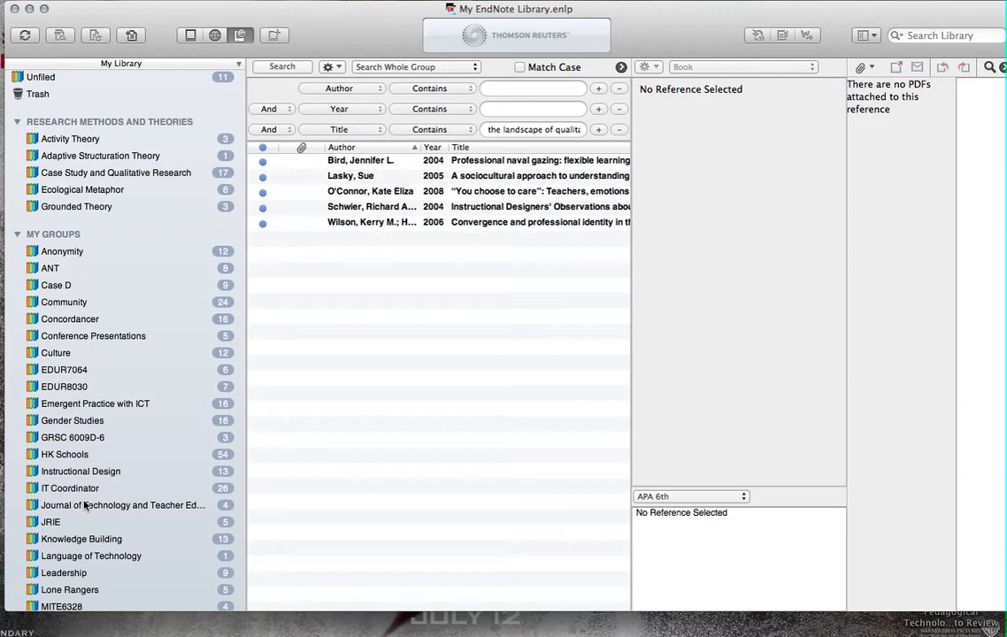
{"action": "scroll", "coordinate": [100, 501], "scroll_direction": "down", "scroll_amount": 1}
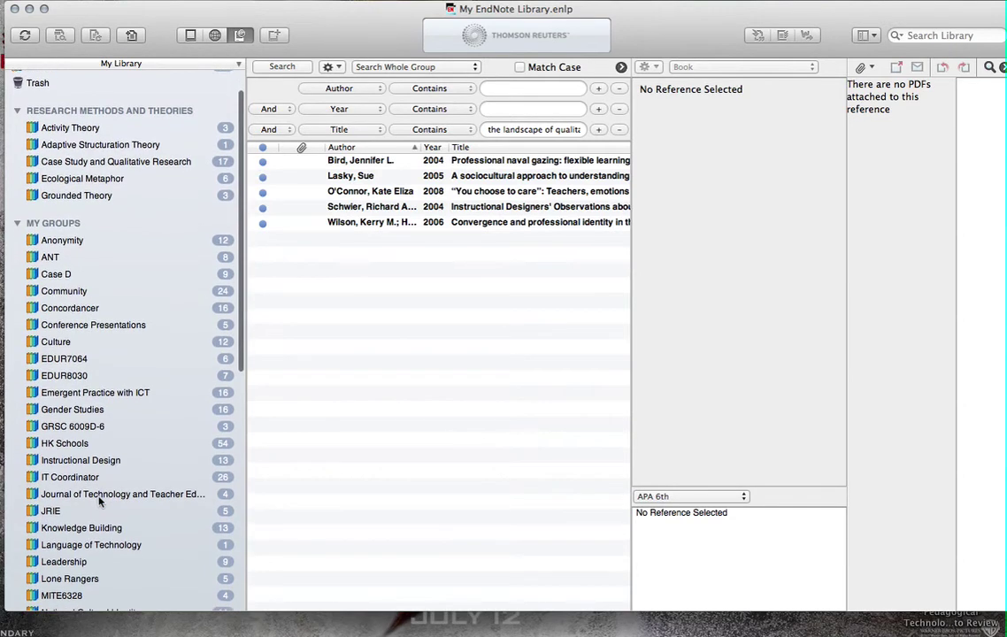
{"action": "scroll", "coordinate": [100, 501], "scroll_direction": "down", "scroll_amount": 1}
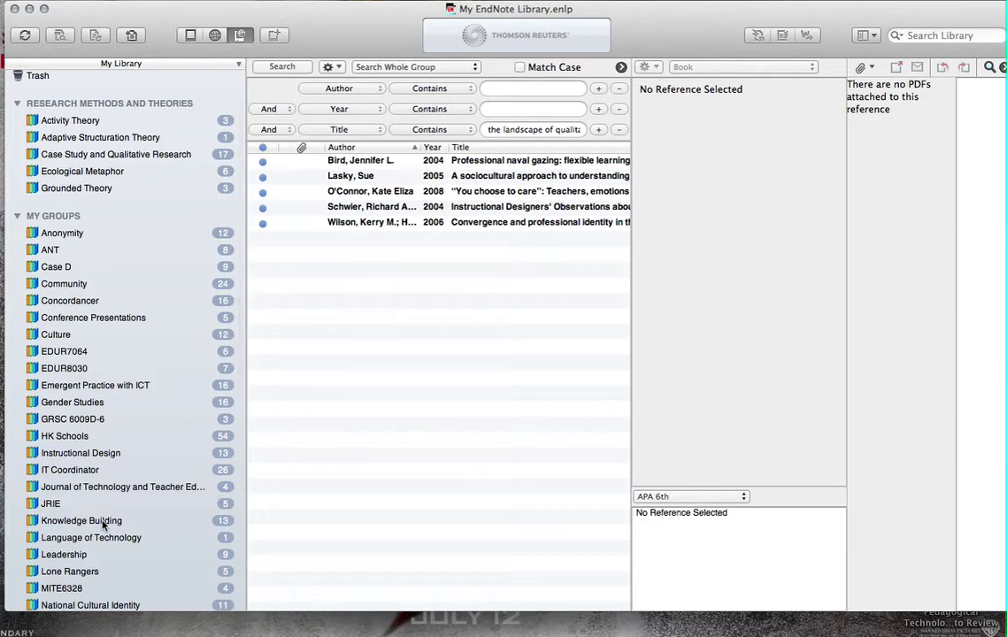
{"action": "left_click_drag", "start_coordinate": [103, 525], "coordinate": [121, 103]}
{"action": "scroll", "coordinate": [79, 531], "scroll_direction": "down", "scroll_amount": 5}
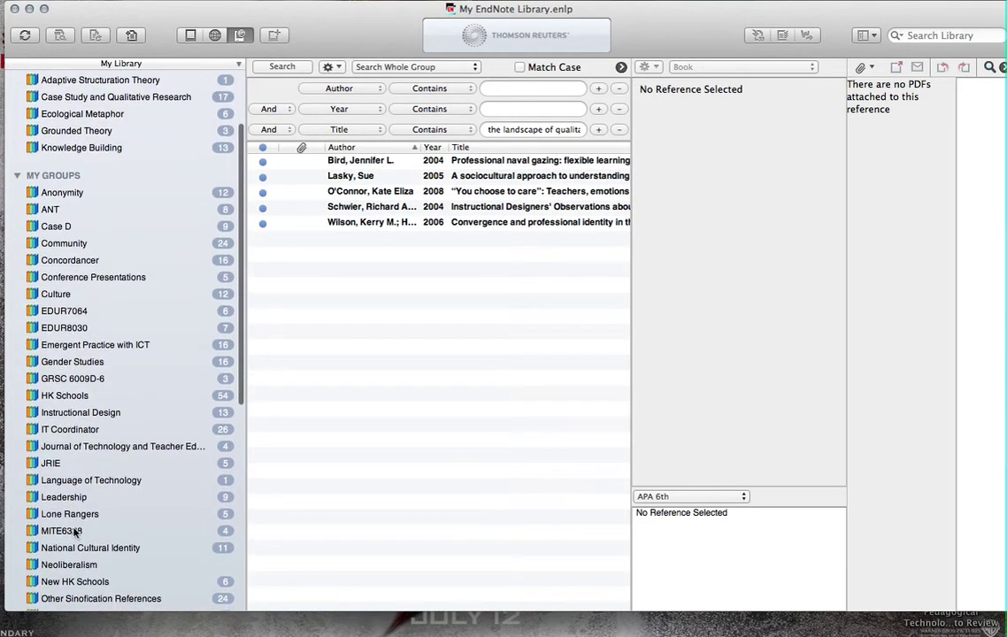
Move the Popper Cycles and TPACK groups into the Research methods and theories set.
{"action": "scroll", "coordinate": [75, 532], "scroll_direction": "down", "scroll_amount": 1}
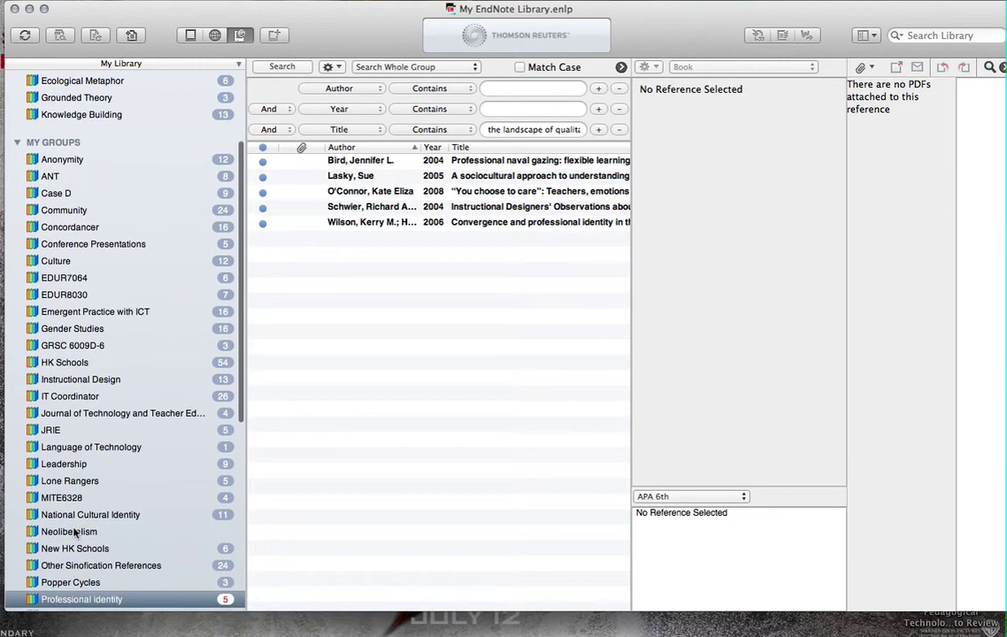
{"action": "scroll", "coordinate": [74, 532], "scroll_direction": "down", "scroll_amount": 1}
{"action": "left_click", "coordinate": [65, 576]}
{"action": "left_click_drag", "start_coordinate": [66, 579], "coordinate": [80, 122]}
{"action": "scroll", "coordinate": [86, 124], "scroll_direction": "down", "scroll_amount": 3}
{"action": "scroll", "coordinate": [87, 124], "scroll_direction": "down", "scroll_amount": 2}
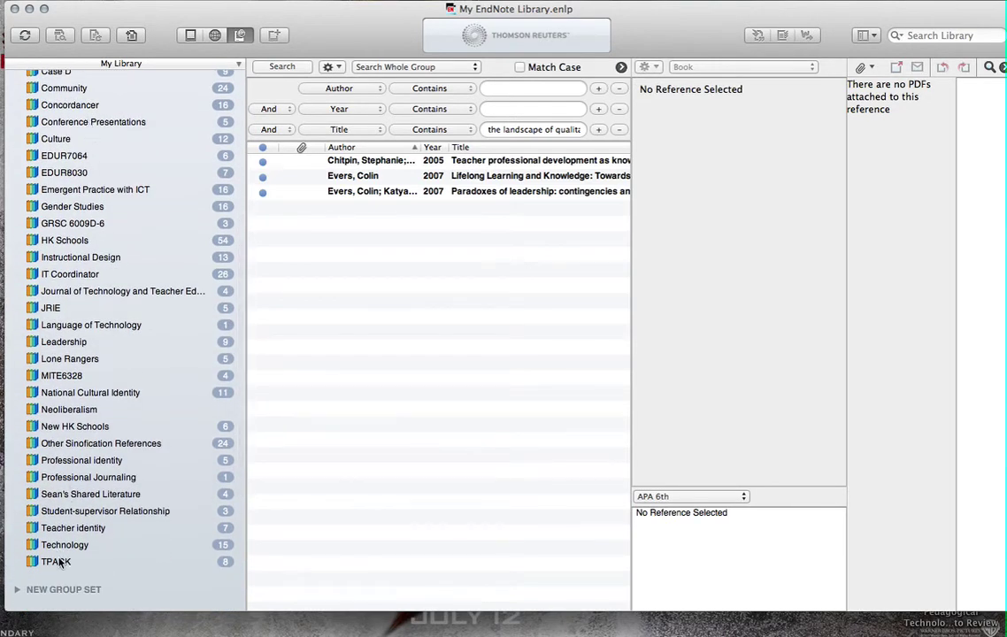
{"action": "left_click_drag", "start_coordinate": [60, 562], "coordinate": [86, 117]}
{"action": "scroll", "coordinate": [88, 128], "scroll_direction": "up", "scroll_amount": 3}
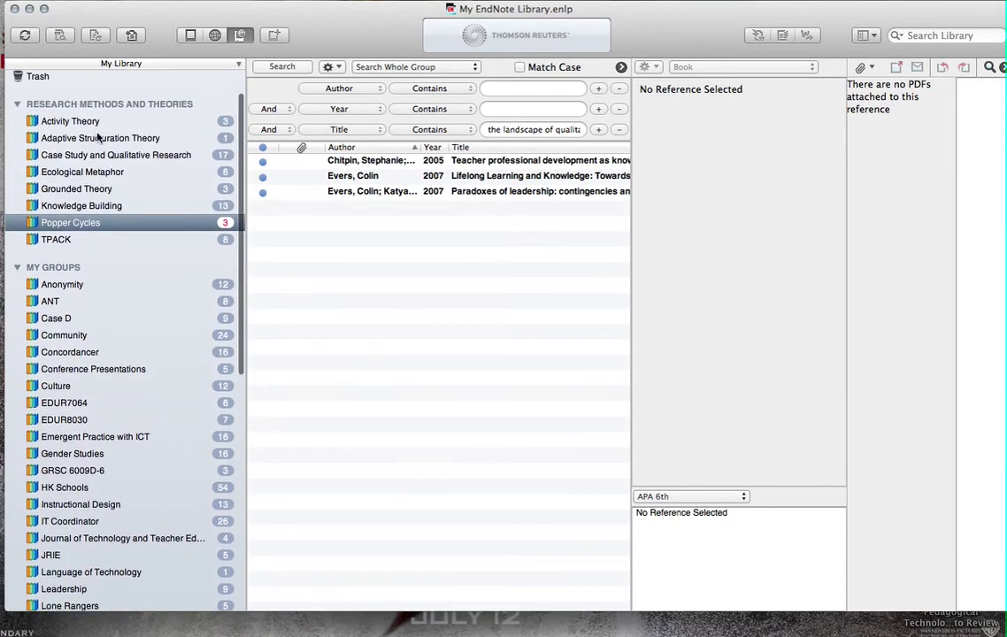
{"action": "left_click", "coordinate": [20, 110]}
{"action": "left_click", "coordinate": [19, 109]}
View all references, then the unfiled ones, and show the details of the 2012 edition of Learning in the field.
{"action": "scroll", "coordinate": [36, 106], "scroll_direction": "up", "scroll_amount": 2}
{"action": "left_click", "coordinate": [60, 87]}
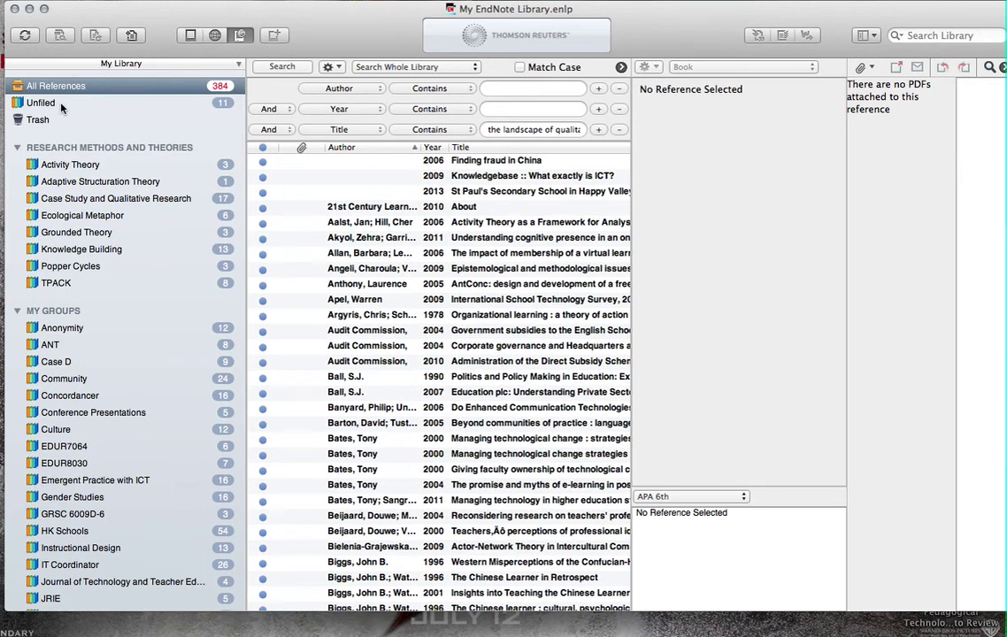
{"action": "left_click", "coordinate": [68, 101]}
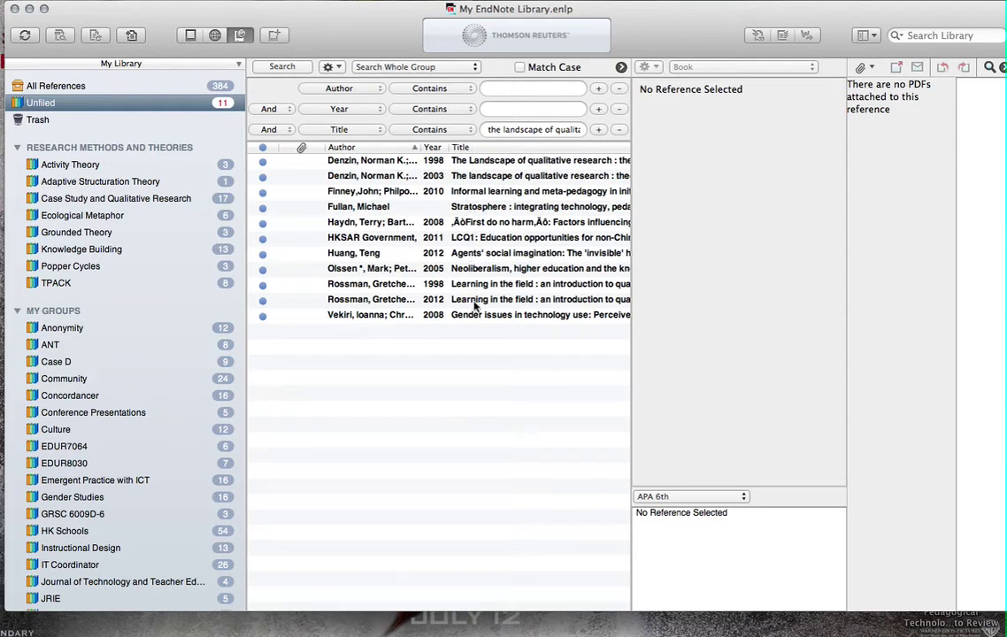
{"action": "left_click", "coordinate": [476, 301]}
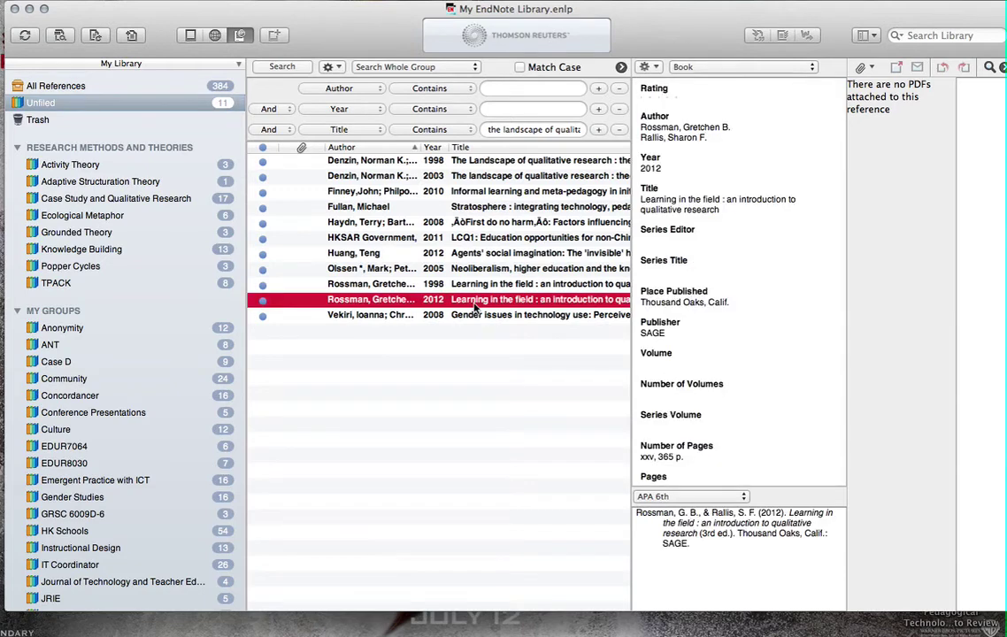
{"action": "left_click", "coordinate": [141, 104]}
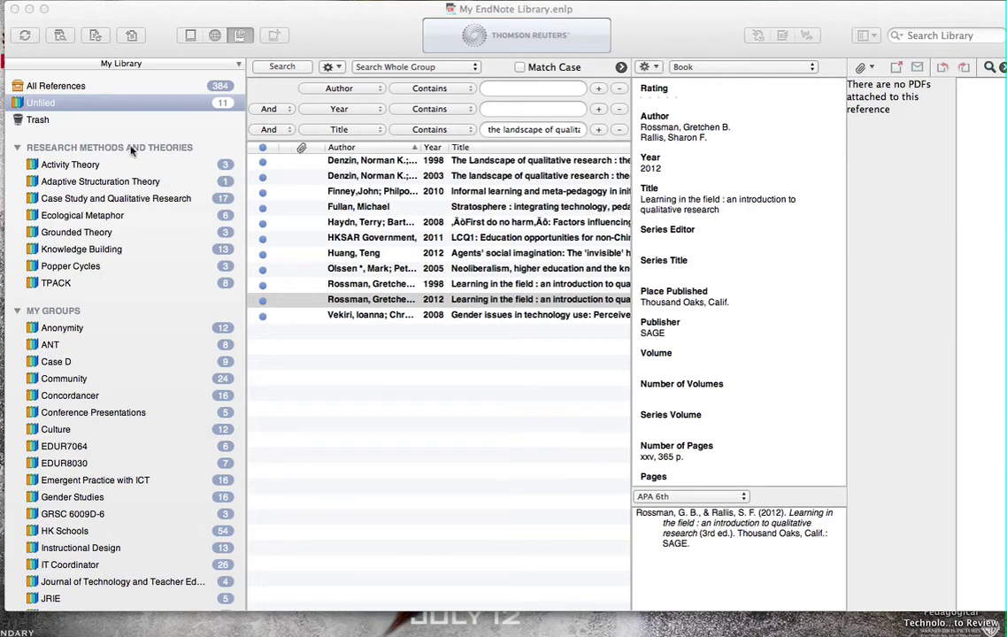
{"action": "right_click", "coordinate": [424, 415]}
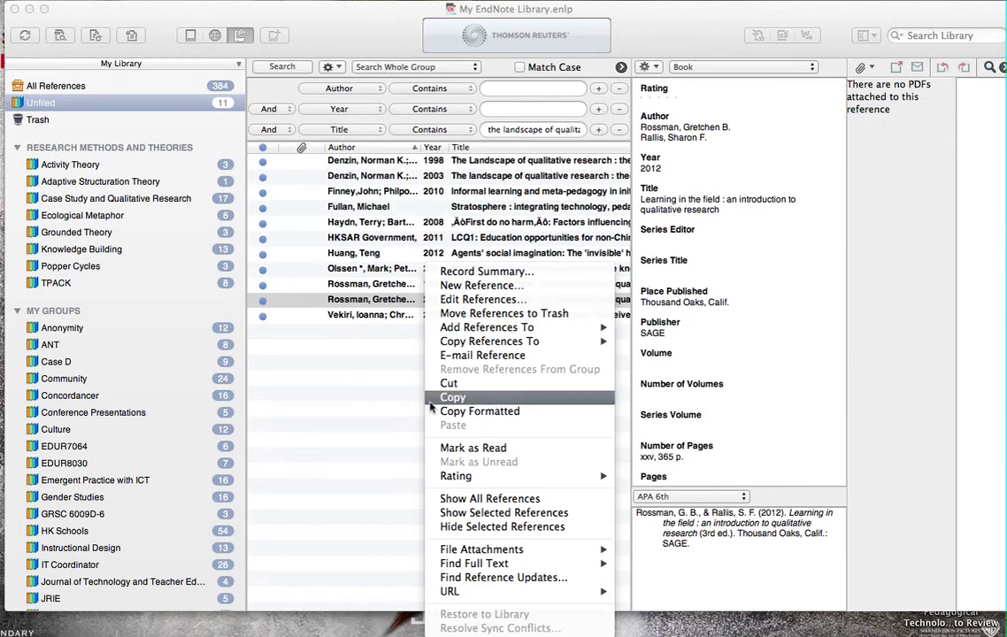
{"action": "left_click", "coordinate": [337, 324]}
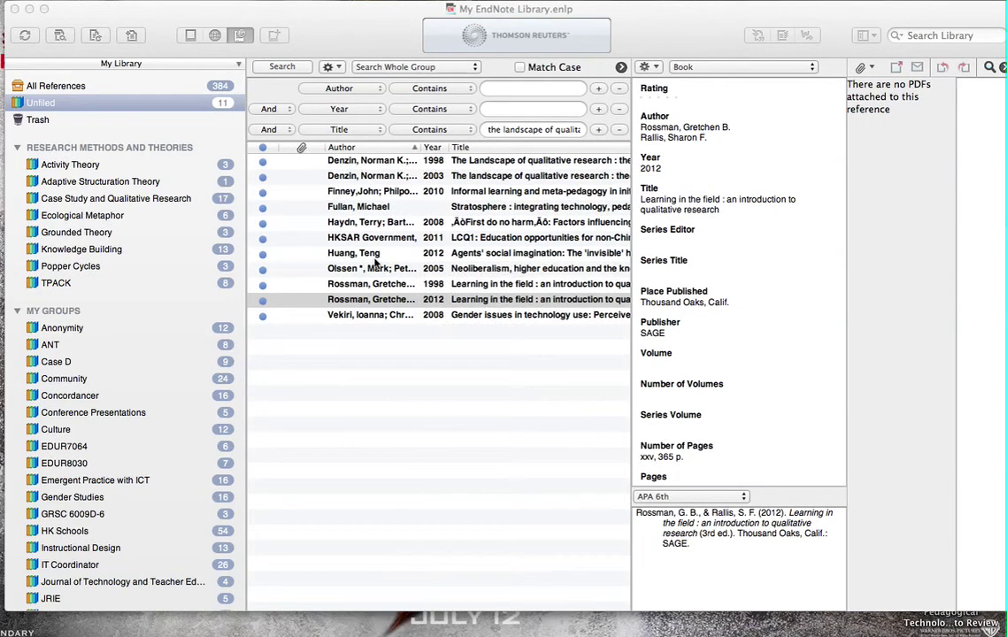
Move the unfiled 2012 reference Learning in the field : an introduction to qualitative research to the trash.
{"action": "left_click", "coordinate": [366, 255]}
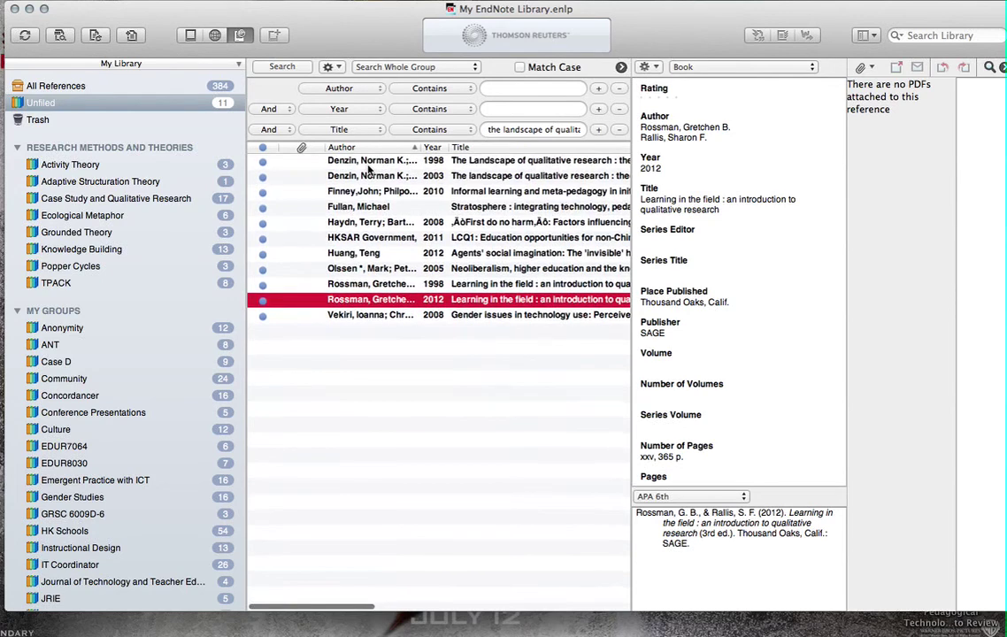
{"action": "left_click", "coordinate": [224, 110]}
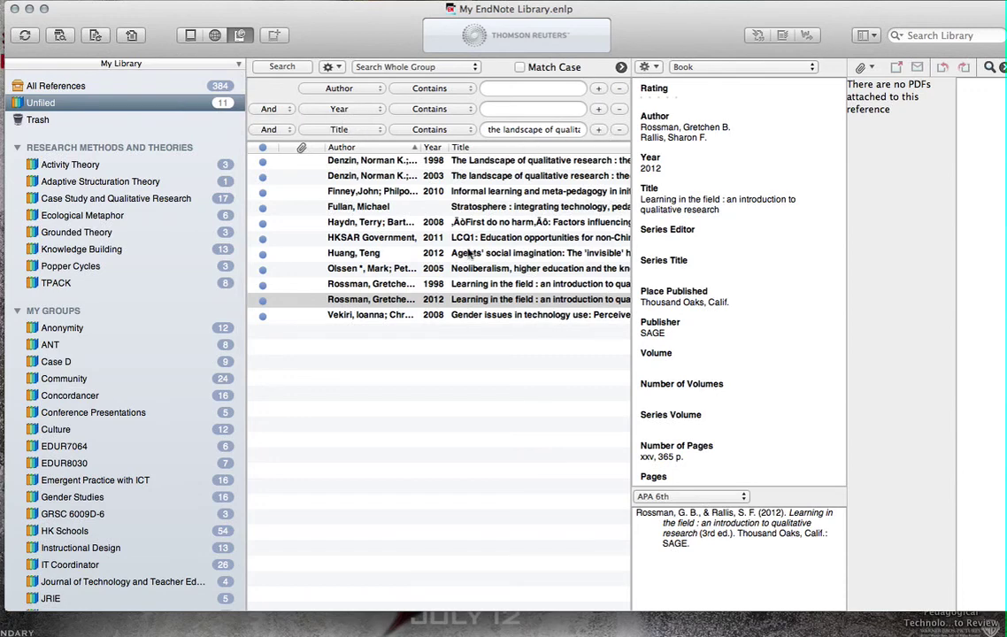
{"action": "key", "text": "Tab"}
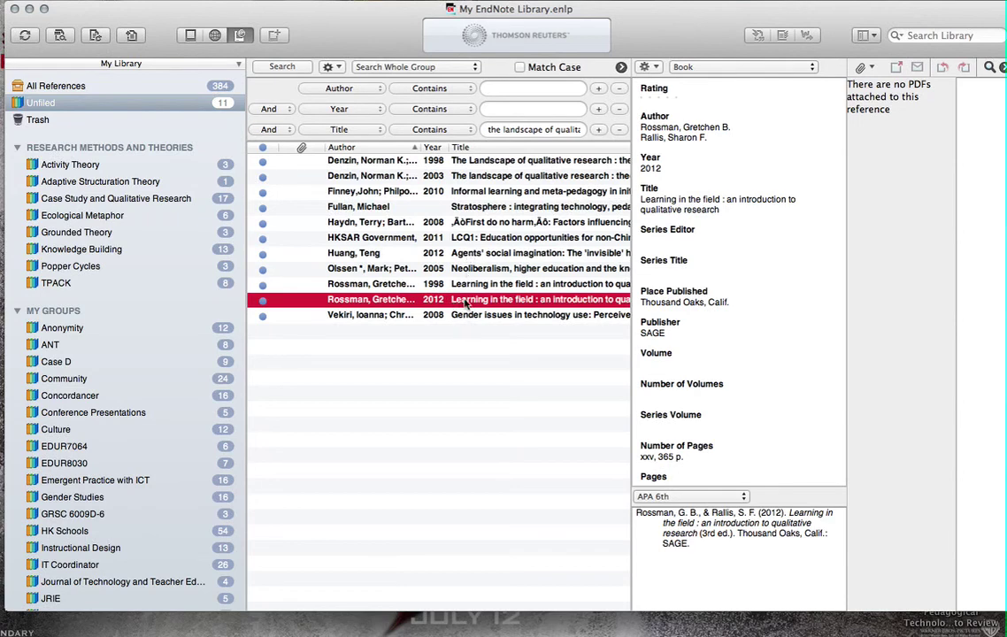
{"action": "key", "text": "super+BackSpace"}
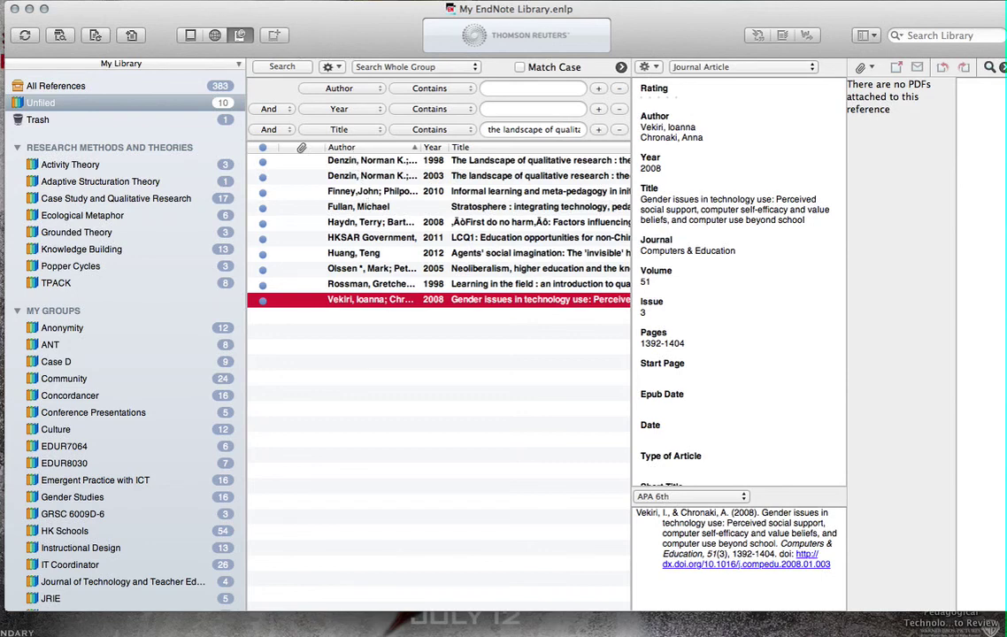
{"action": "left_click", "coordinate": [149, 0]}
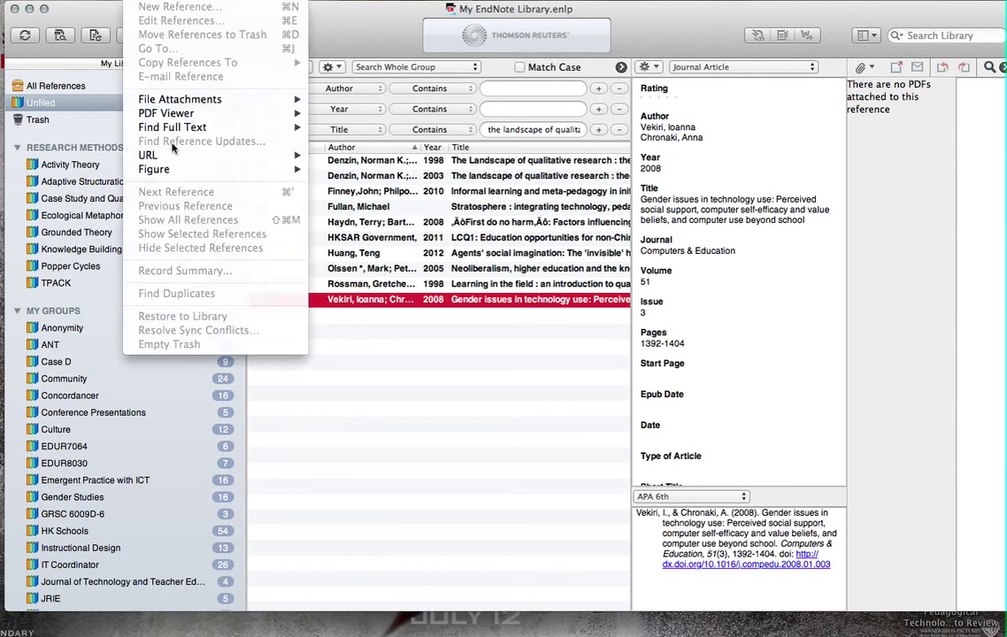
{"action": "left_click", "coordinate": [283, 338]}
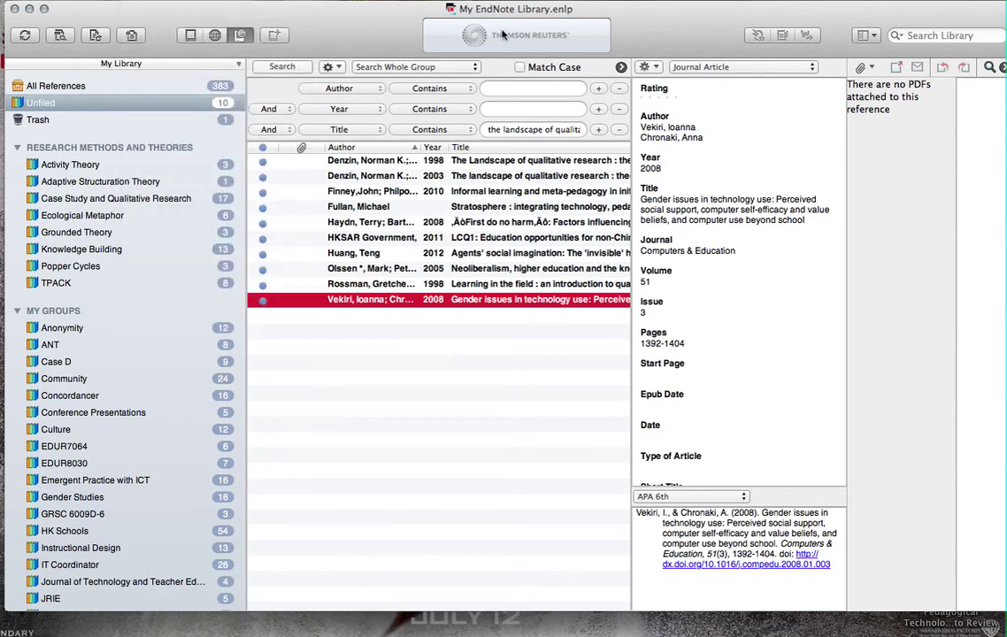